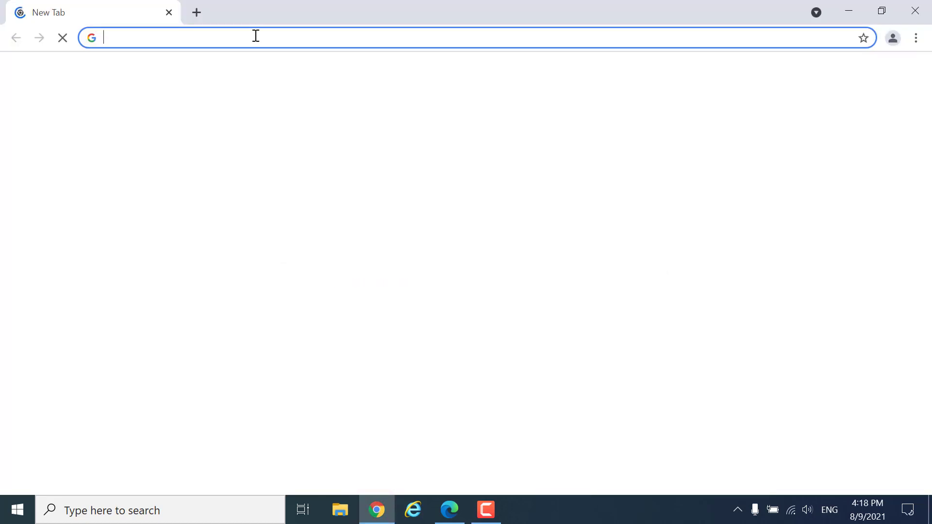
type("www.")
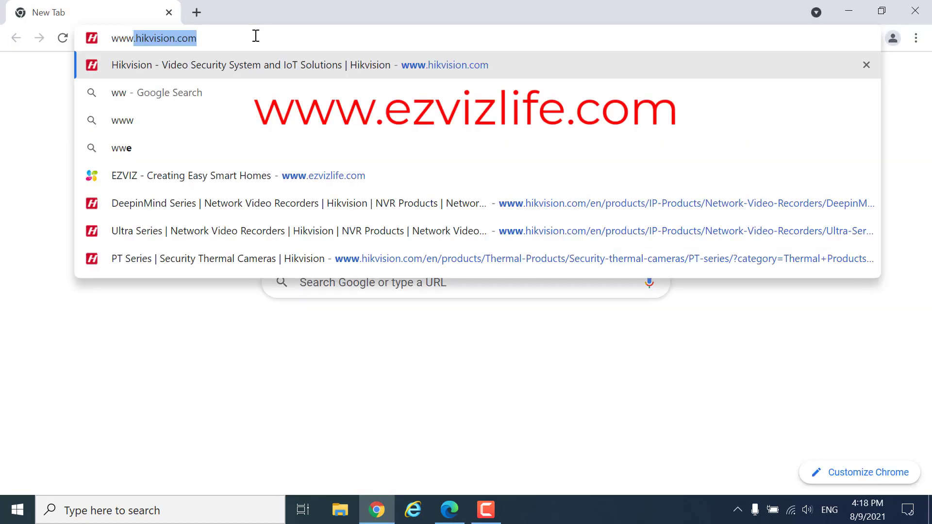
type("ezvizlife.co")
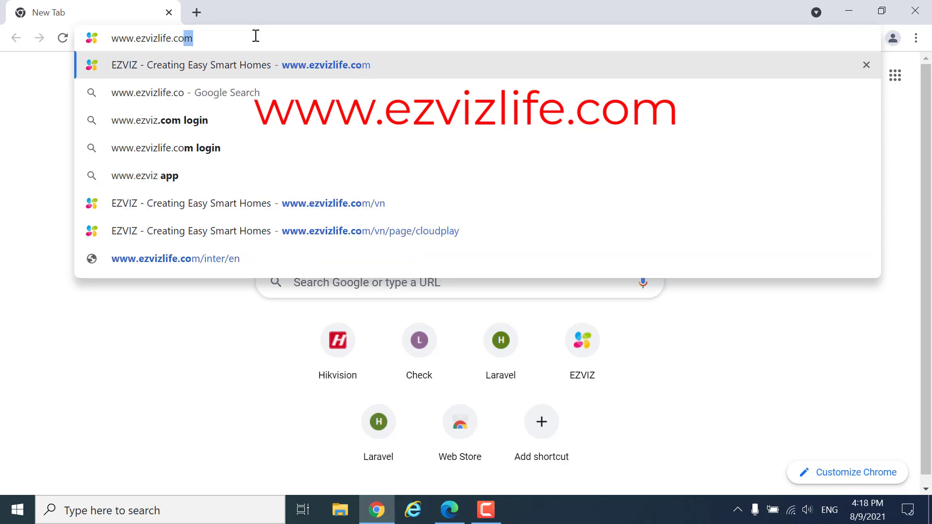
Download the EZVIZ PC Studio Software installer from ezvizlife.com's Support download page.
key("Return")
mouse_move(764, 92)
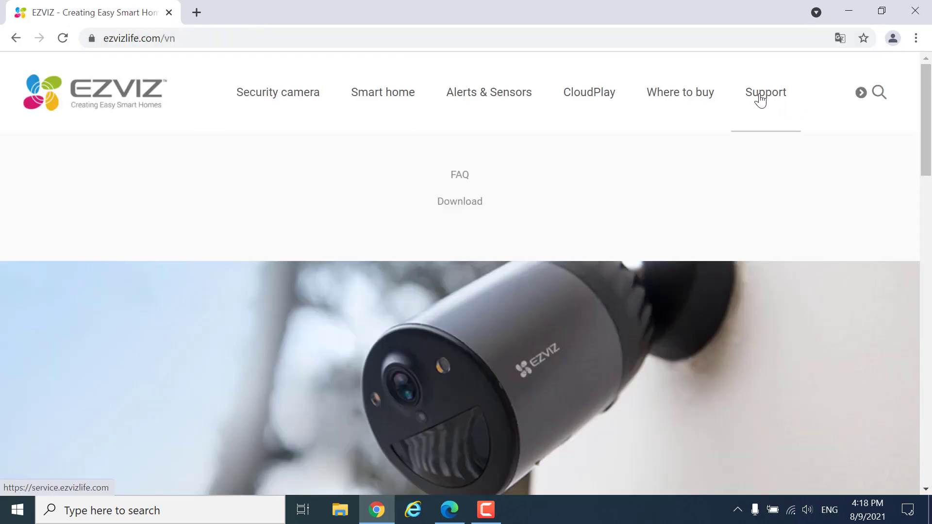
left_click(462, 207)
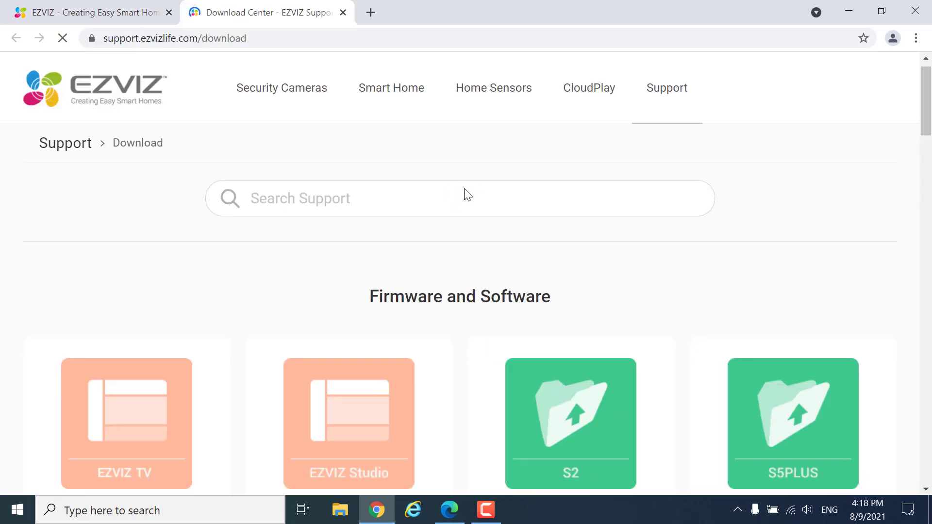
scroll(466, 195, "down", 3)
scroll(423, 306, "up", 1)
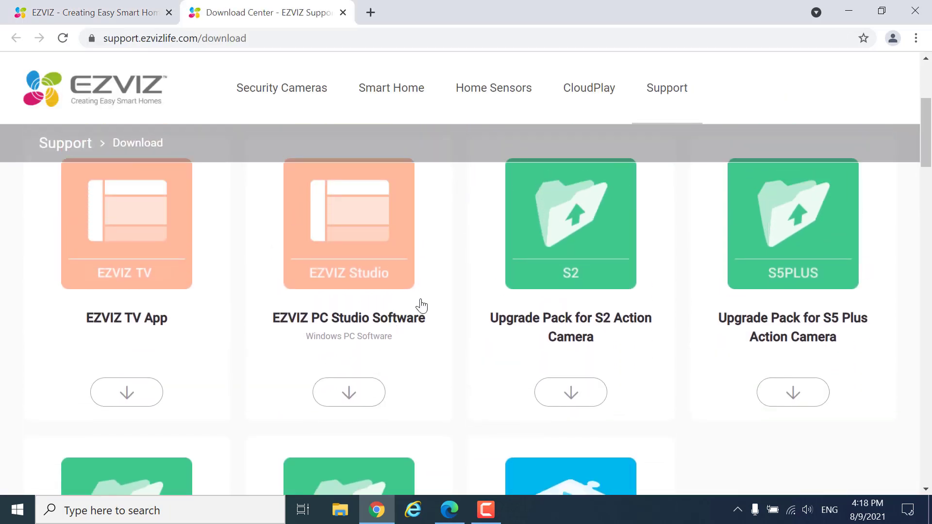
left_click(348, 392)
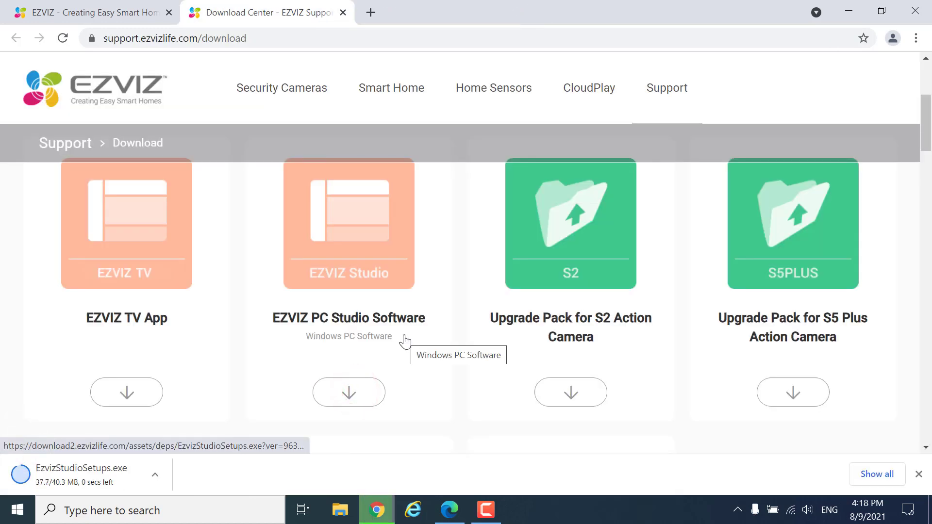
left_click(155, 476)
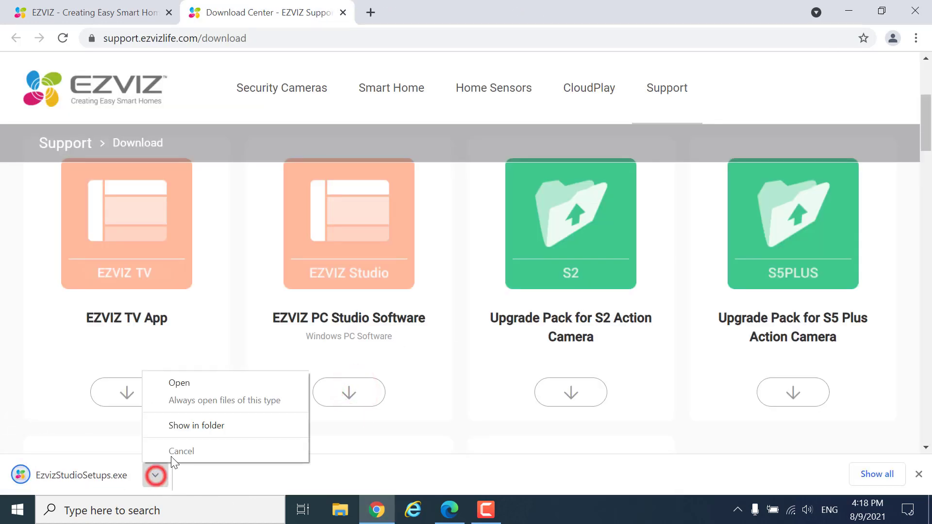
Run the downloaded EzvizStudioSetups installer from the Downloads folder as administrator.
left_click(191, 430)
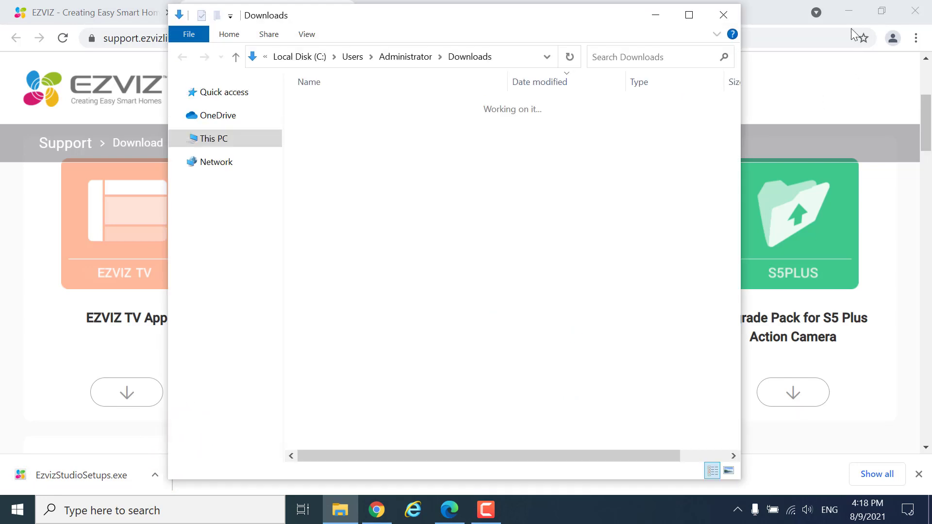
left_click(848, 11)
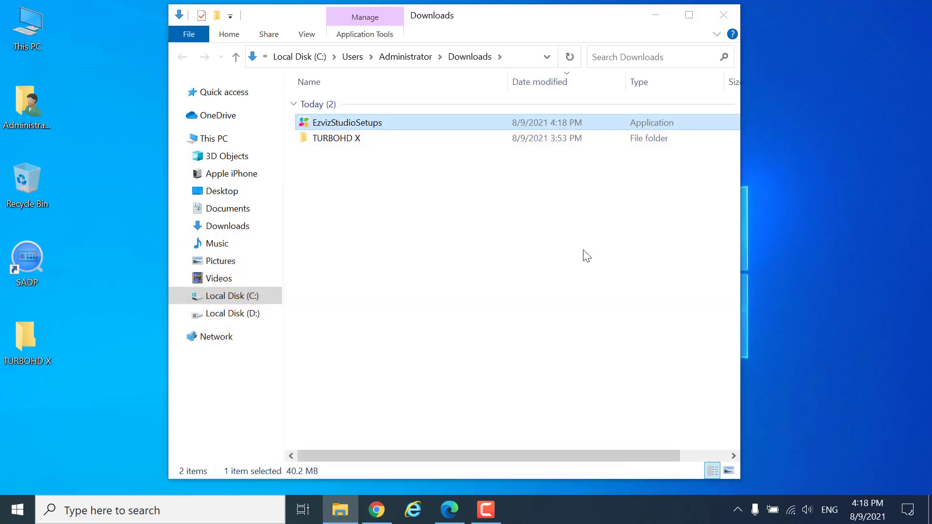
left_click(509, 255)
right_click(348, 127)
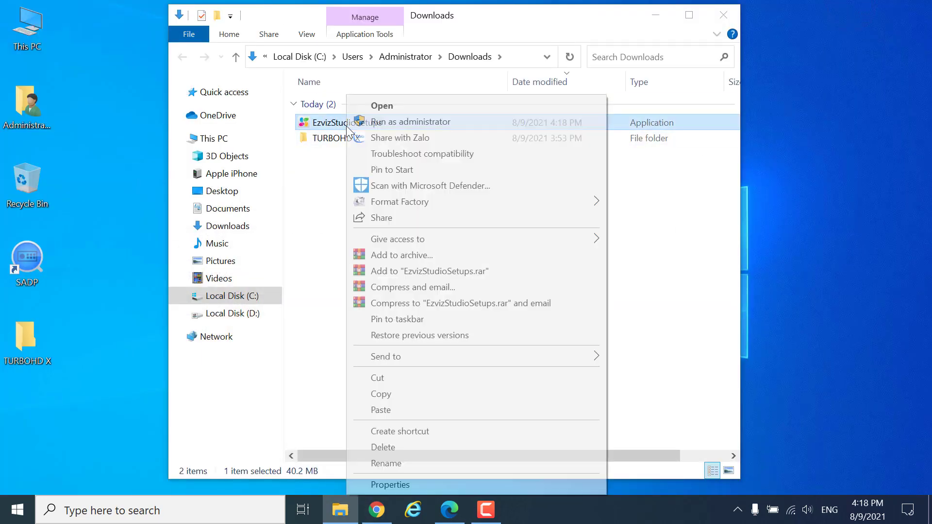
left_click(377, 127)
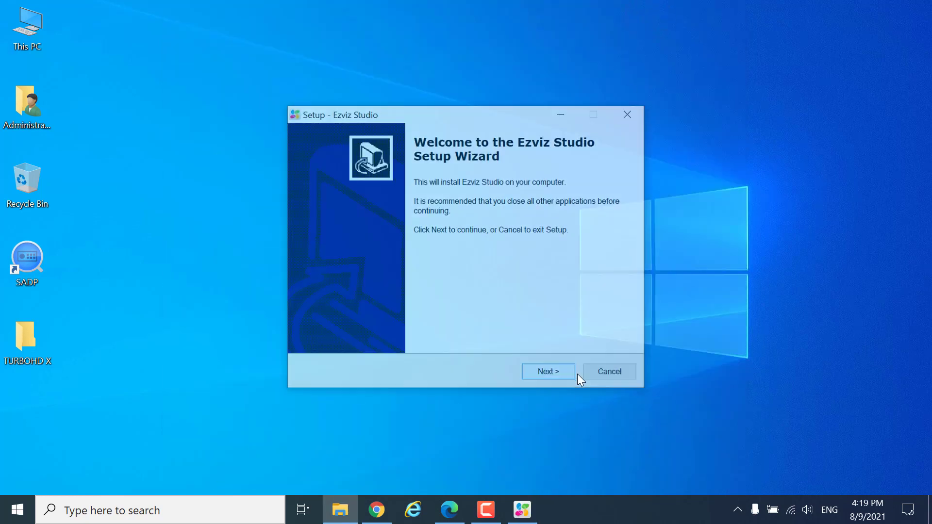
Install Ezviz Studio to C:\Program Files (x86)\Ezviz Studio and launch it when finished.
left_click(554, 376)
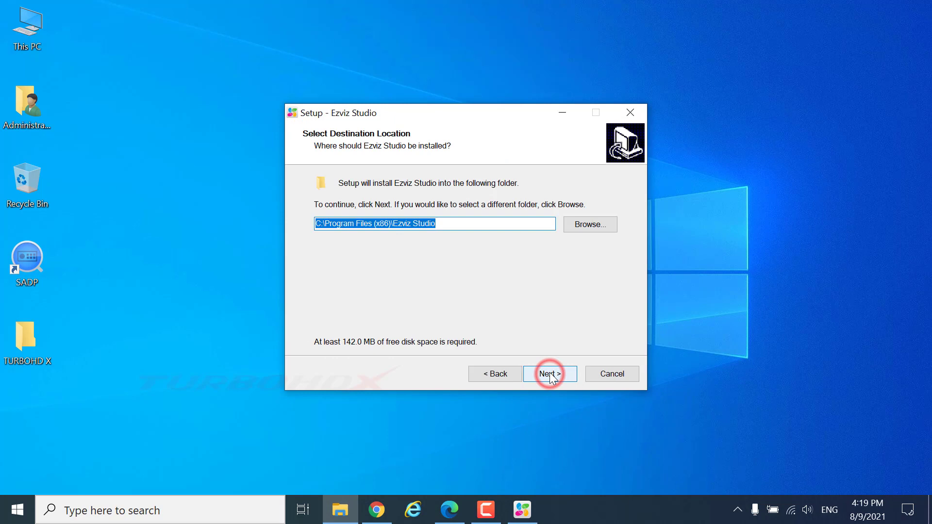
left_click(550, 373)
left_click(550, 374)
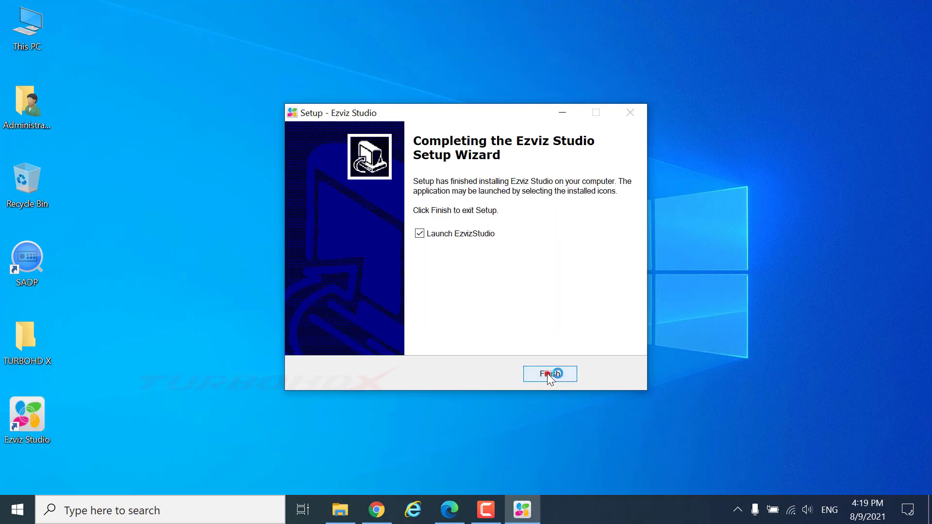
left_click(549, 374)
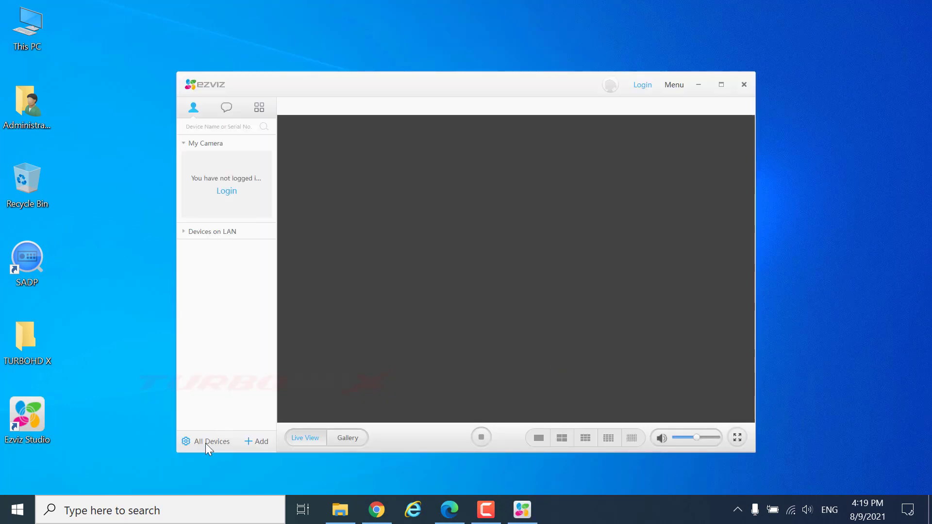
Review the one camera listed under All Devices, then exit Ezviz Studio.
left_click(205, 442)
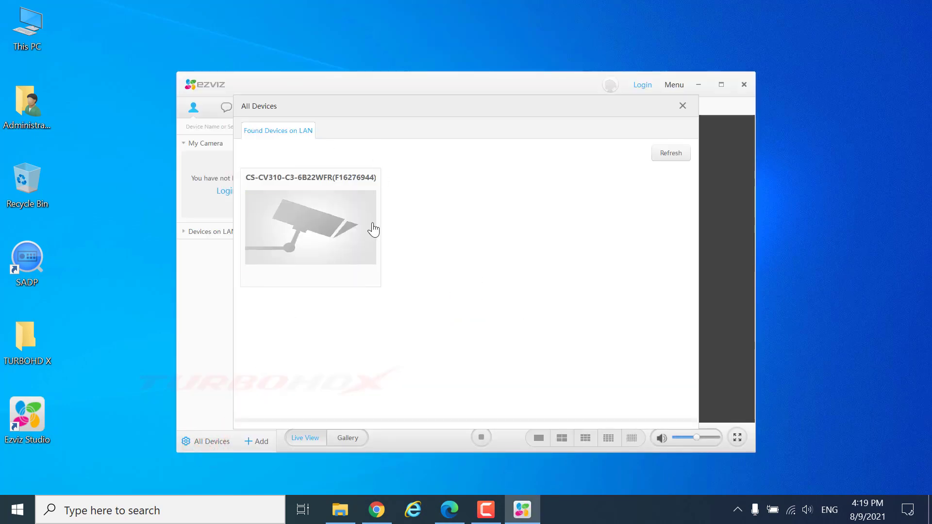
left_click(681, 107)
left_click(743, 85)
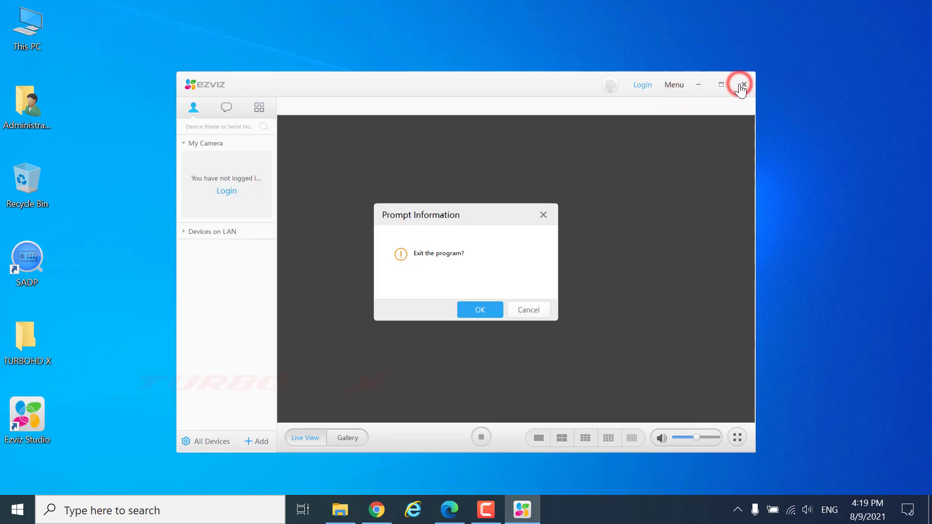
left_click(476, 312)
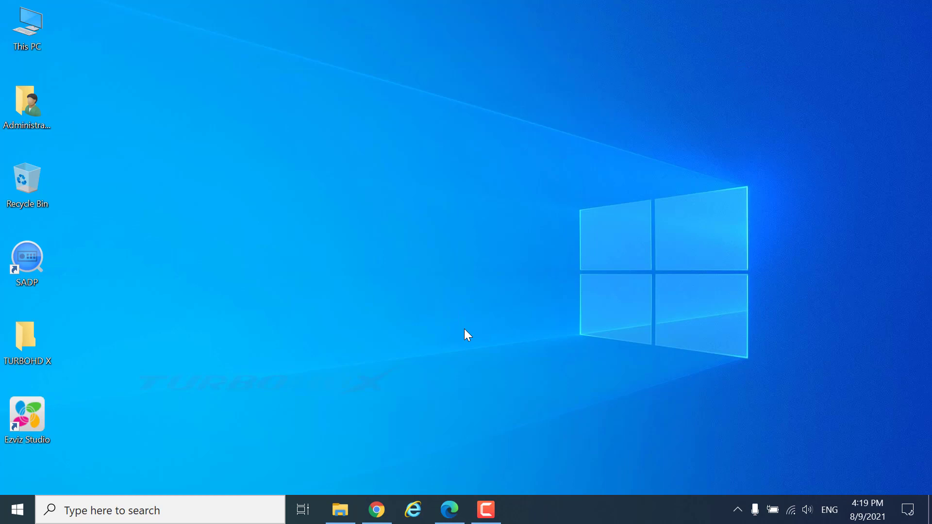
Open the config folder in Ezviz Studio's installation location.
right_click(27, 422)
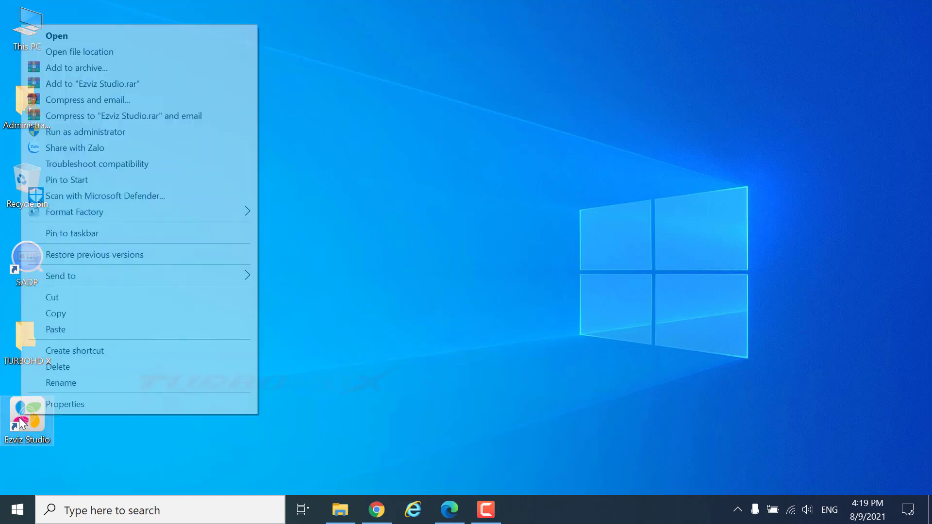
left_click(100, 53)
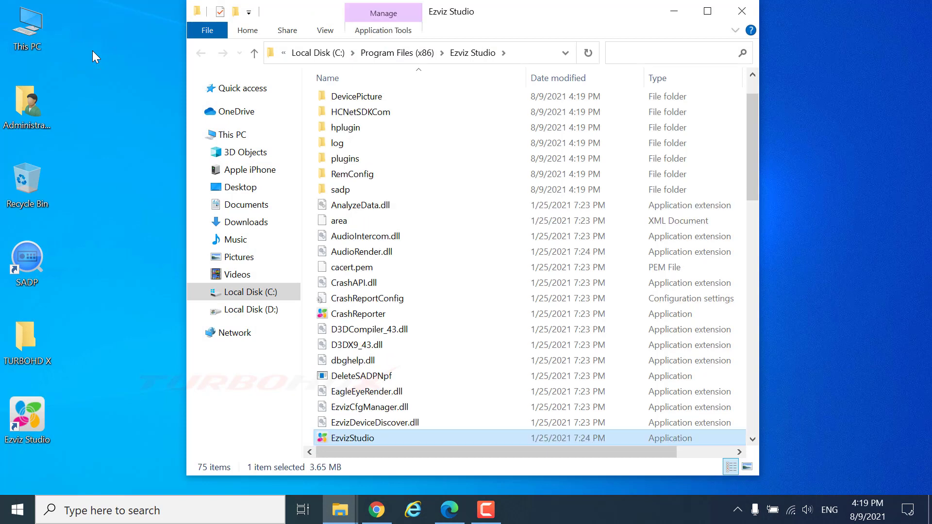
scroll(395, 170, "up", 1)
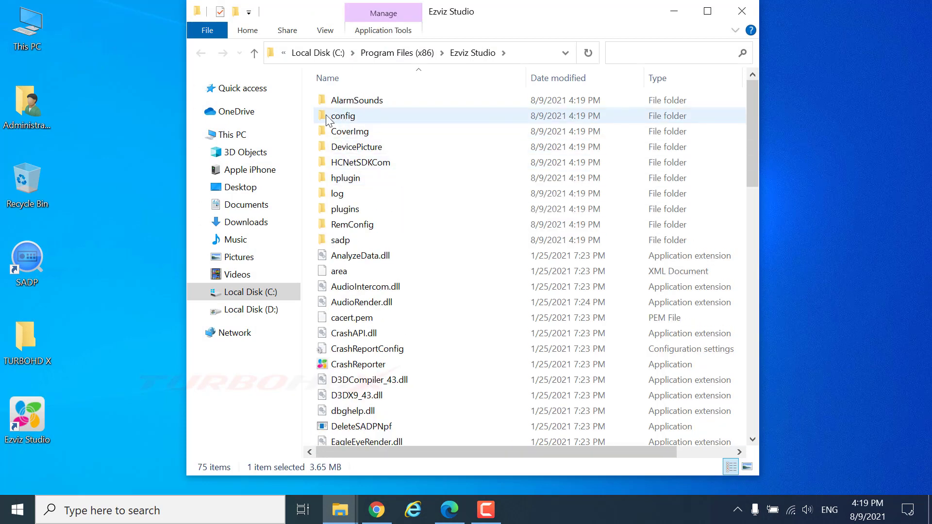
double_click(343, 116)
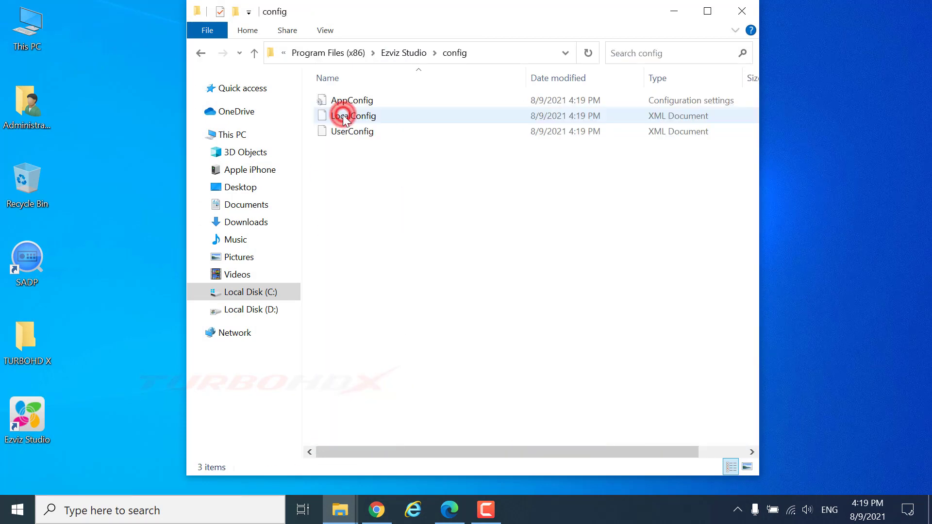
Copy the AppConfig file from the config folder onto the desktop.
left_click(351, 100)
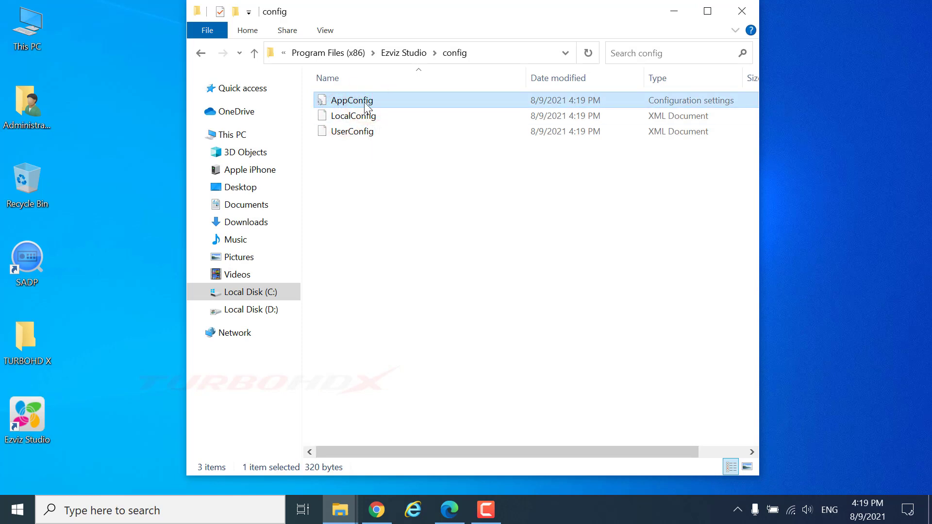
right_click(368, 107)
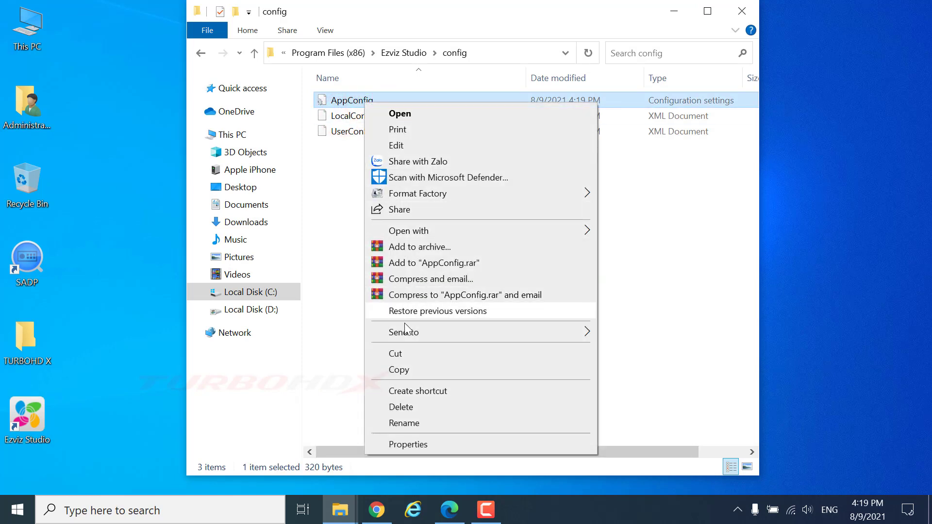
left_click(399, 370)
left_click_drag(386, 22, 542, 33)
right_click(135, 76)
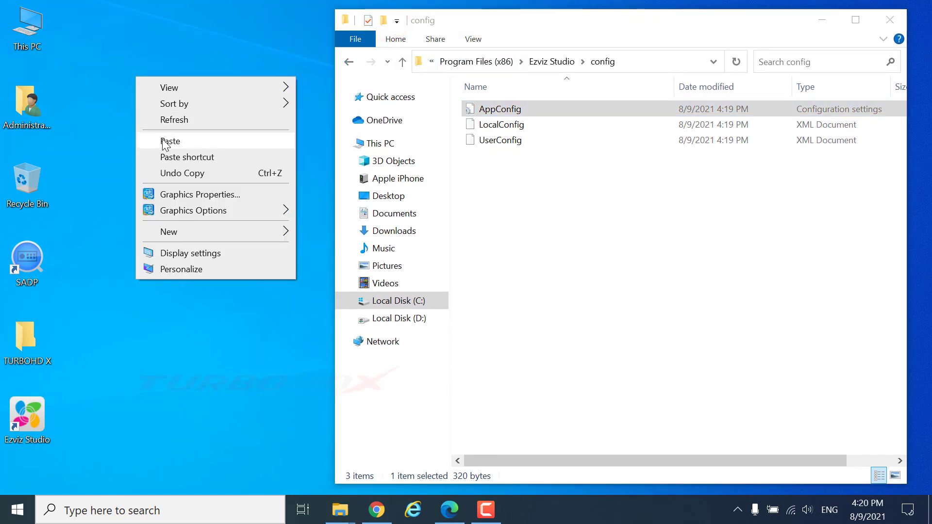
left_click(166, 144)
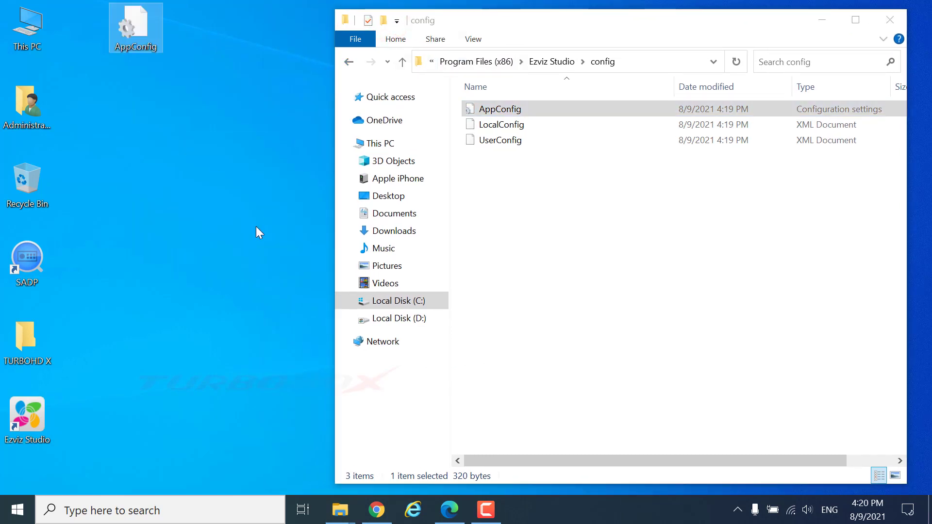
Open the desktop AppConfig copy in Notepad.
right_click(141, 29)
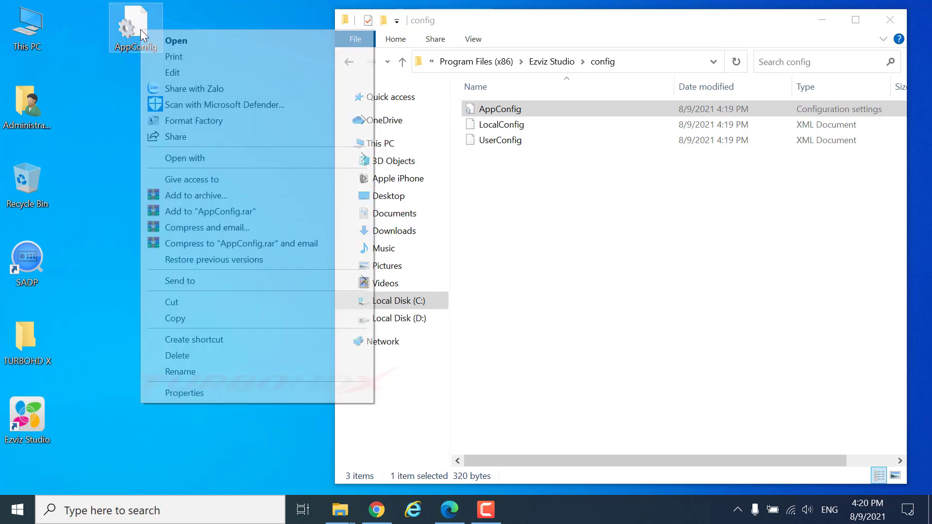
left_click(203, 158)
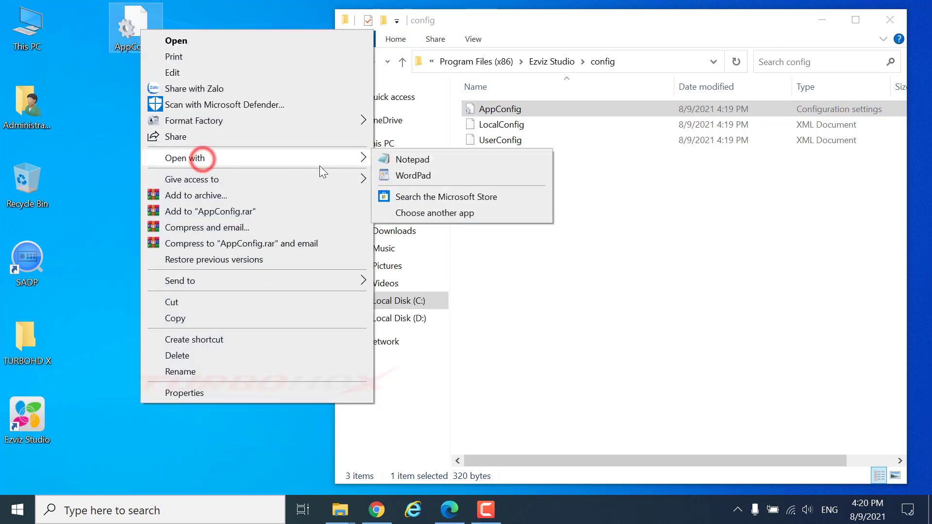
left_click(412, 160)
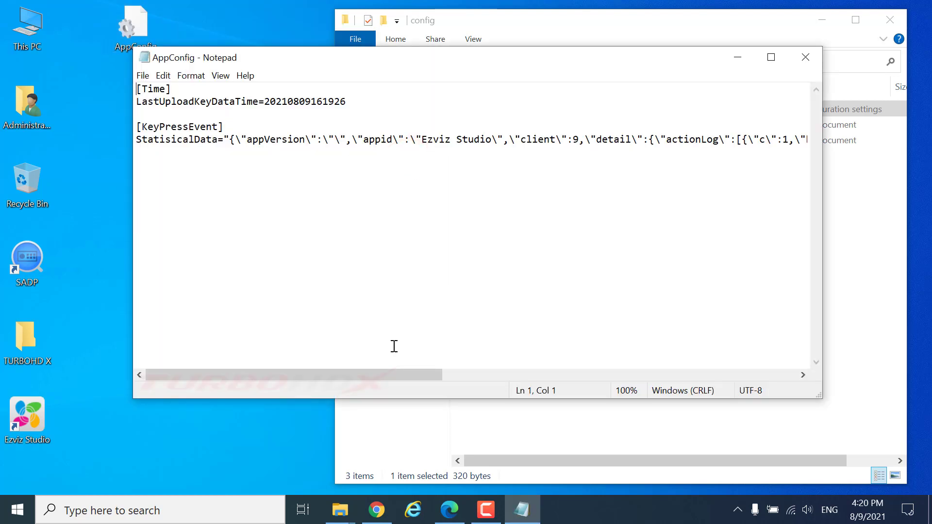
Search the EZVIZ FAQs for 'advanced setting' and open the Advanced Setting article.
left_click(378, 510)
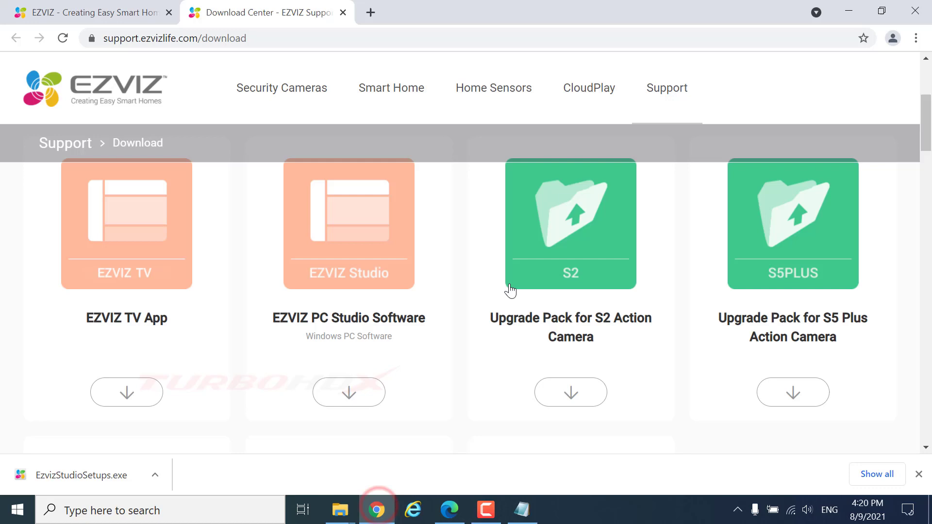
mouse_move(666, 88)
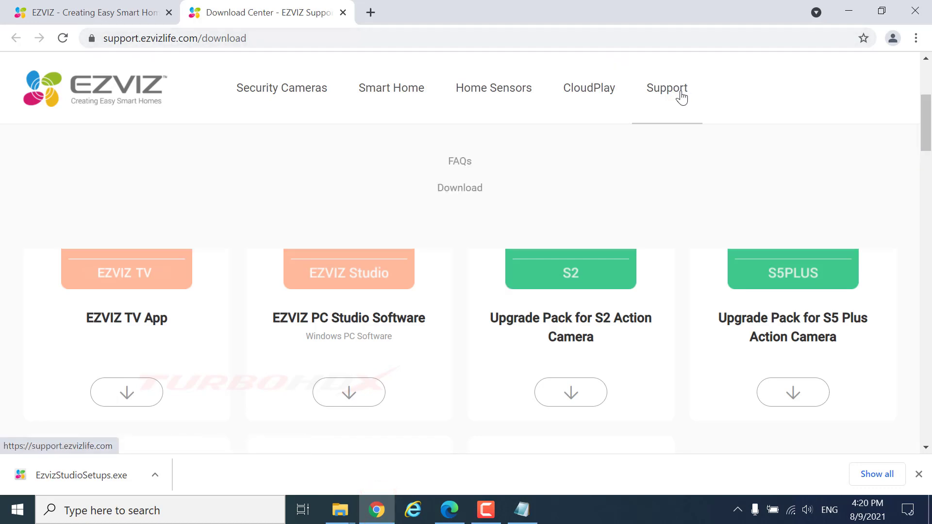
left_click(457, 168)
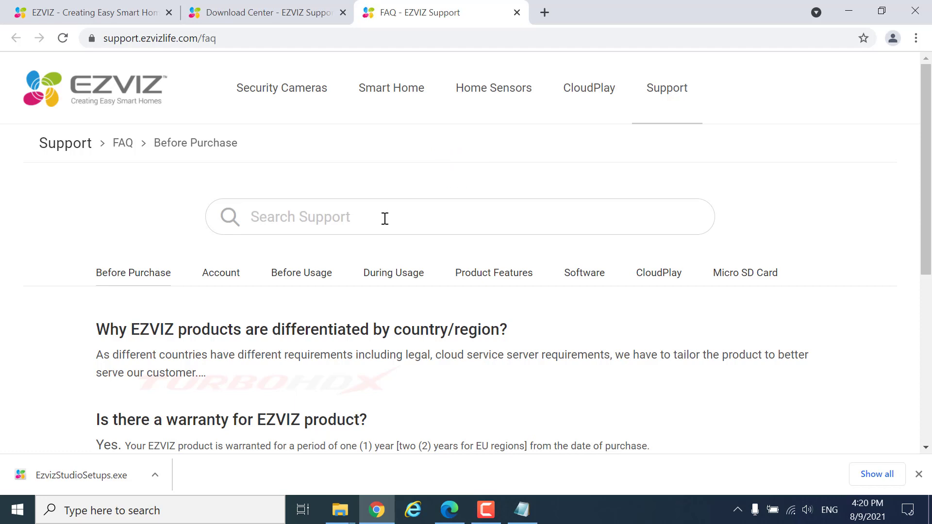
type("advanced ")
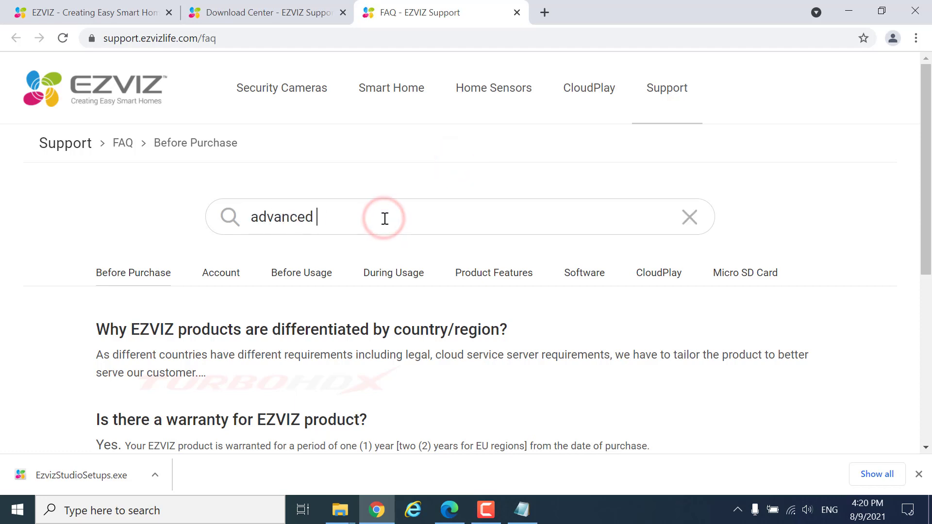
type("setting")
key("Return")
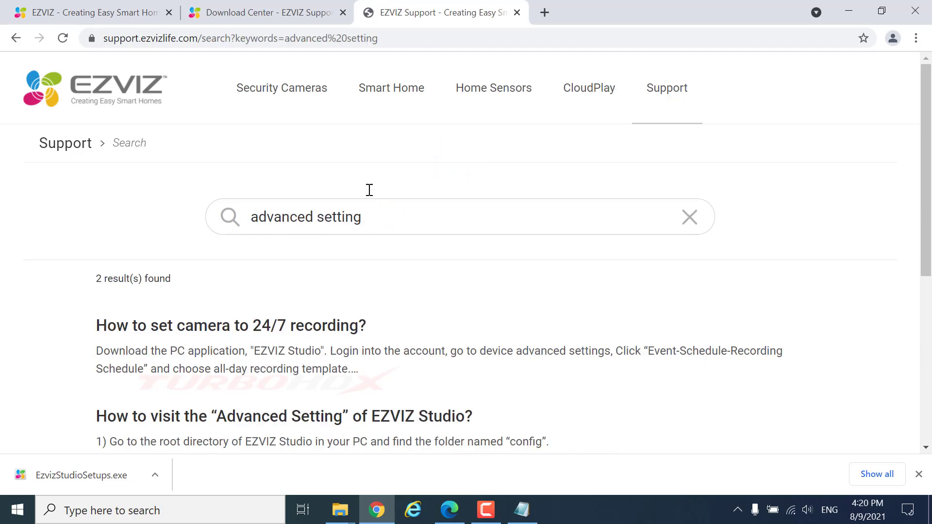
scroll(359, 192, "down", 1)
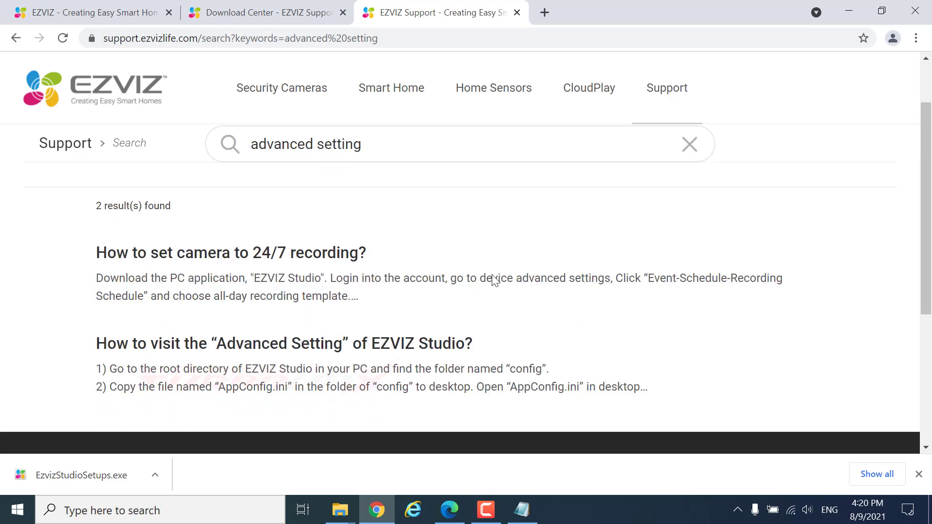
left_click_drag(91, 344, 476, 346)
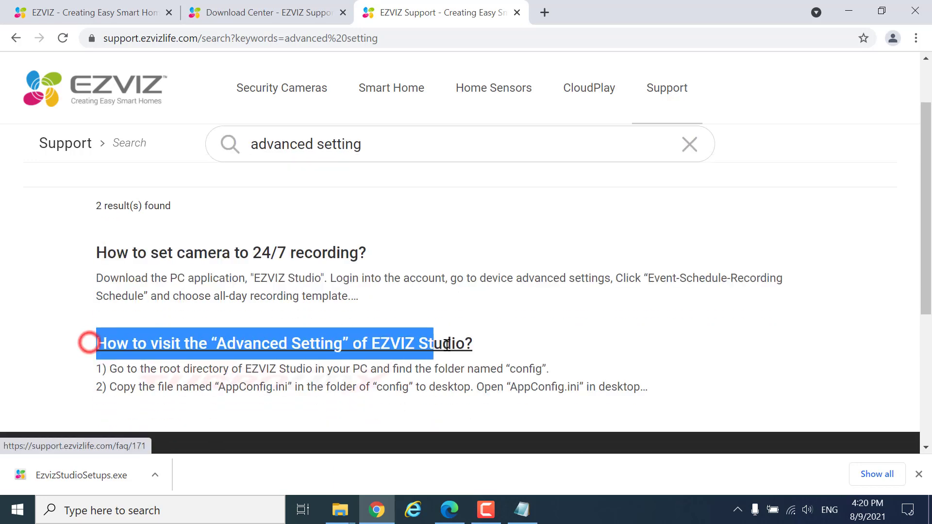
left_click(303, 343)
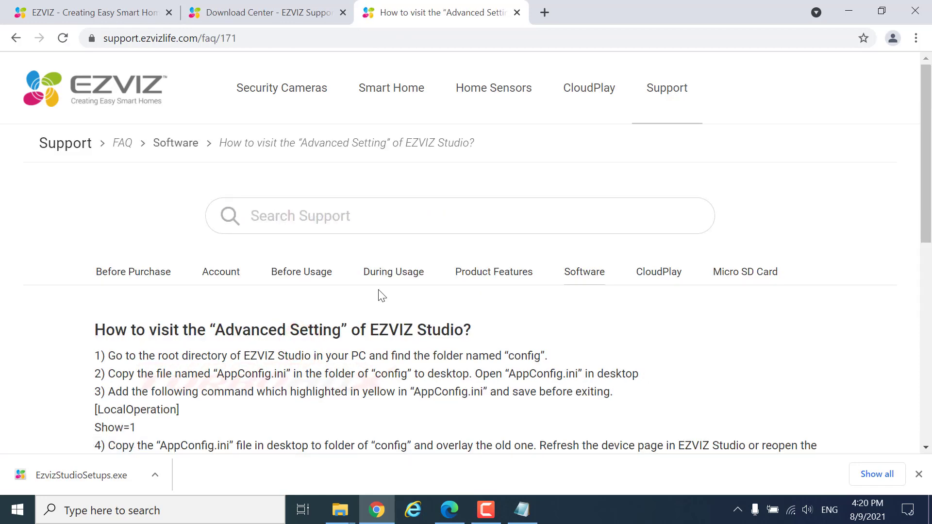
scroll(304, 353, "down", 2)
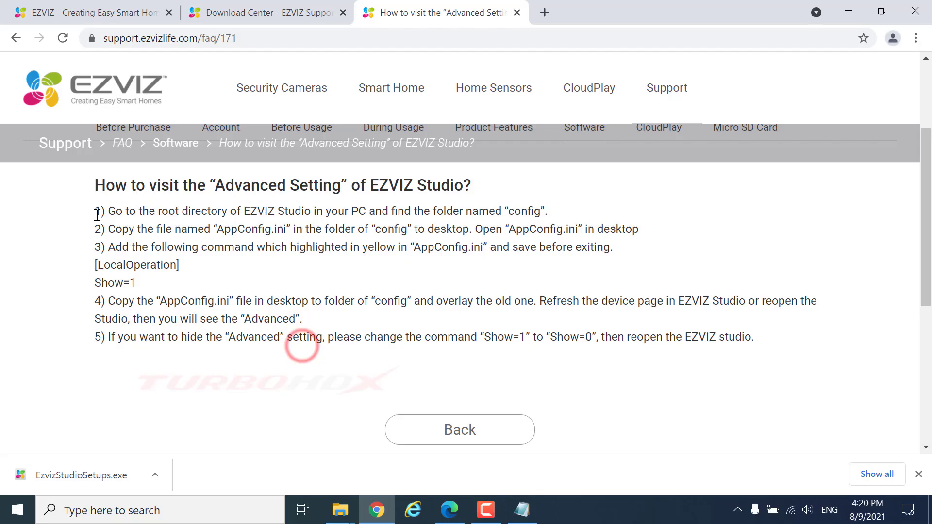
Read the article's steps and copy its [LocalOperation] and Show=1 lines.
triple_click(95, 211)
left_click(96, 229)
left_click(96, 248)
triple_click(96, 302)
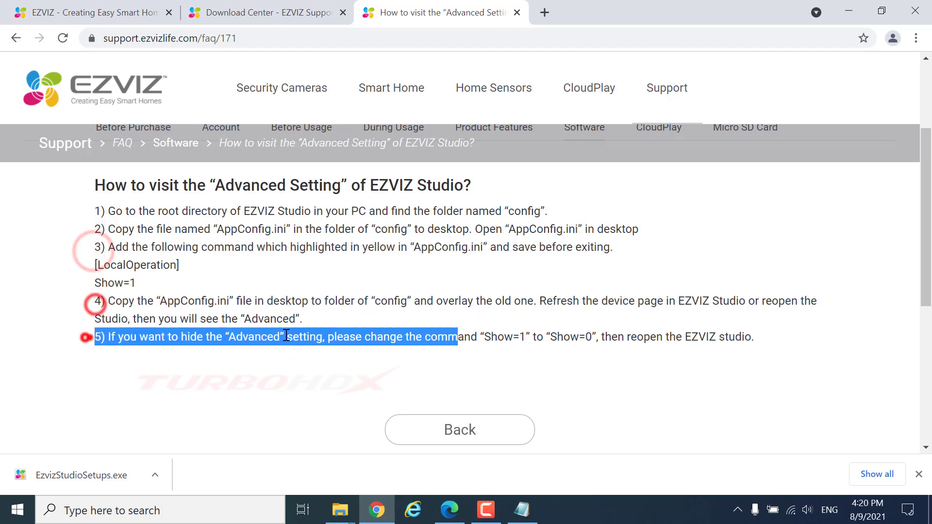
triple_click(95, 337)
left_click(179, 283)
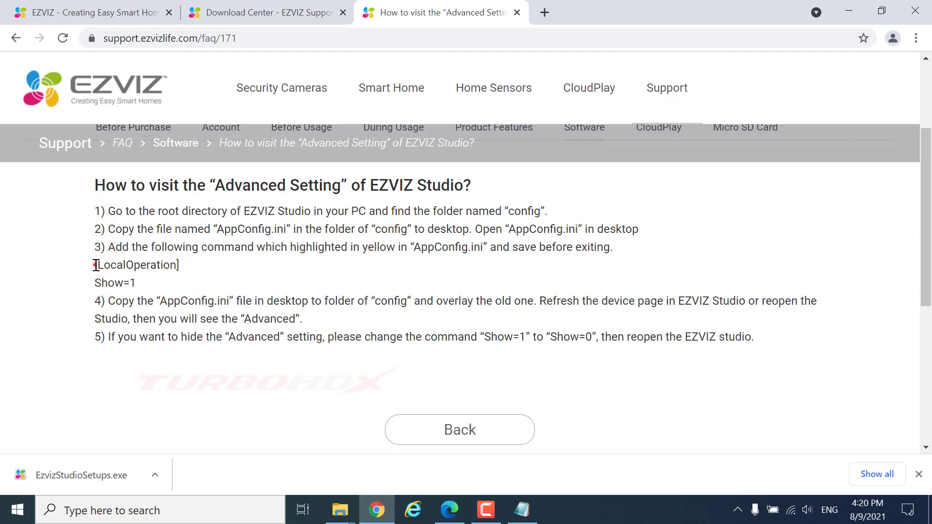
left_click_drag(96, 265, 136, 283)
right_click(156, 270)
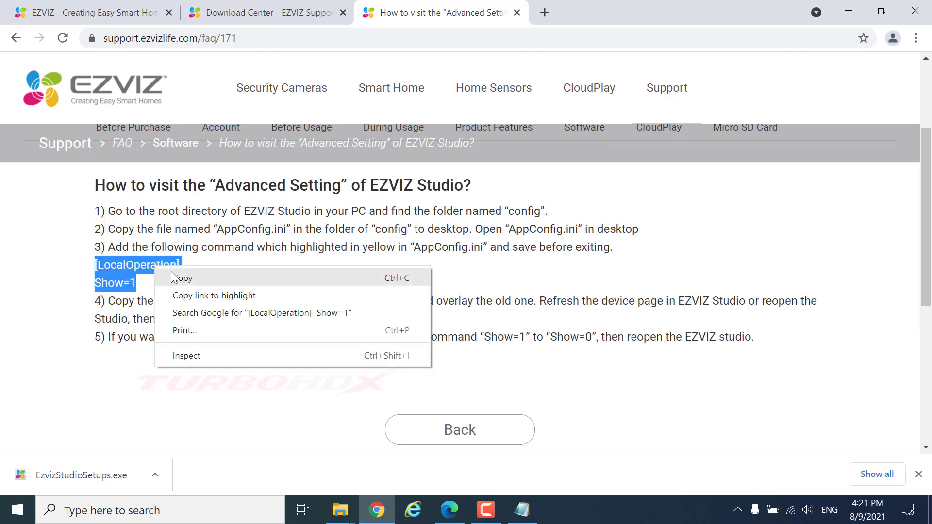
left_click(186, 279)
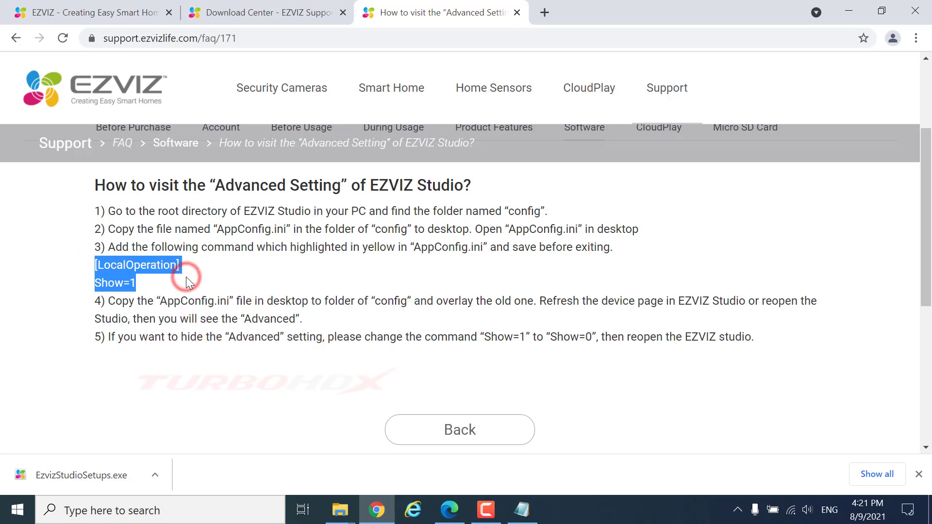
Paste [LocalOperation] Show=1 at the end of AppConfig and fix the surrounding blank lines.
left_click(849, 7)
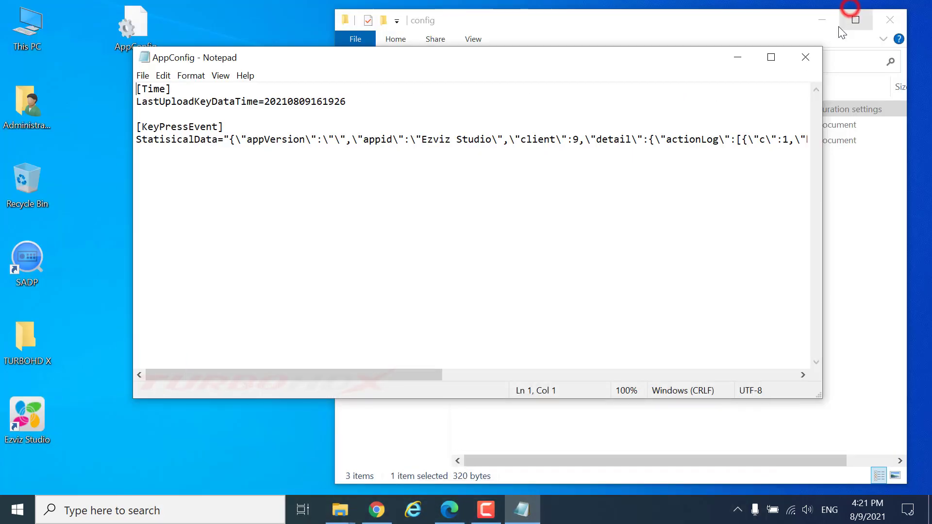
right_click(149, 162)
left_click(178, 223)
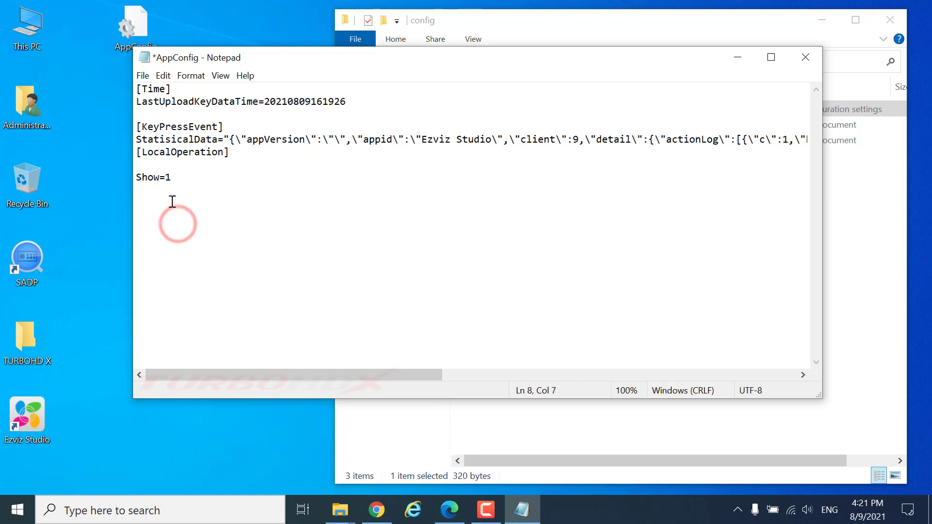
left_click(138, 153)
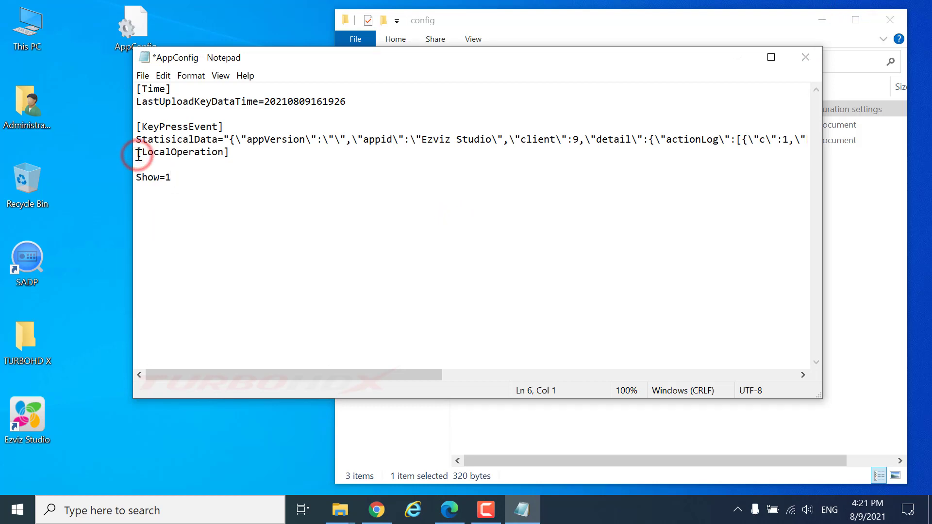
key("Return")
left_click(138, 178)
key("Delete")
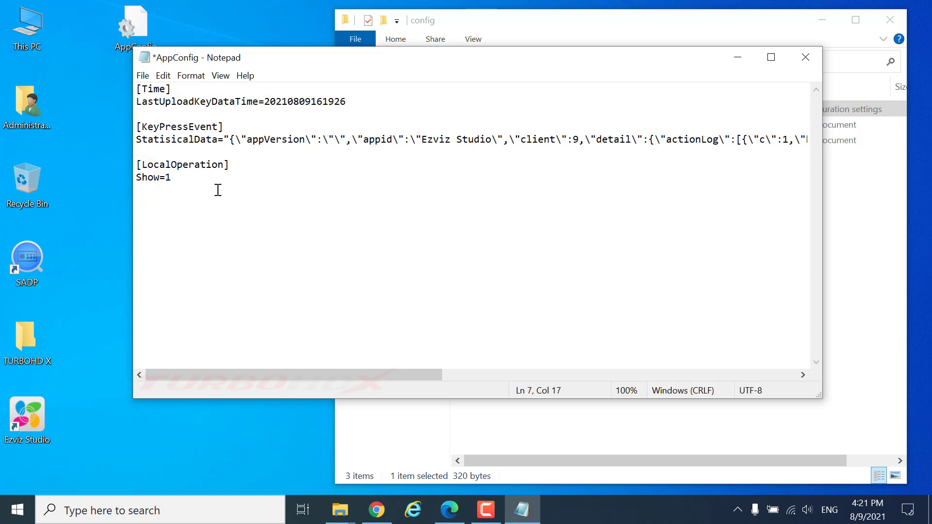
Save the edited AppConfig and close Notepad.
left_click_drag(172, 177, 136, 165)
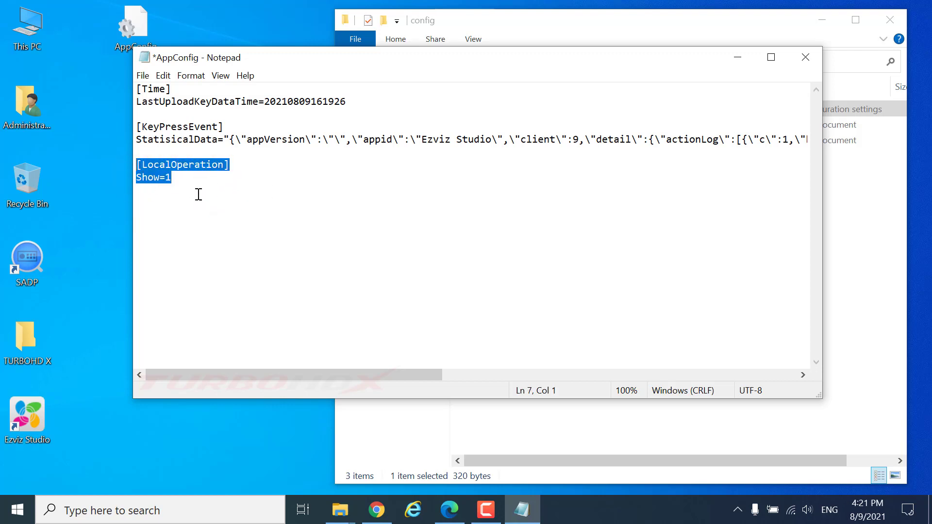
left_click(198, 194)
left_click(143, 75)
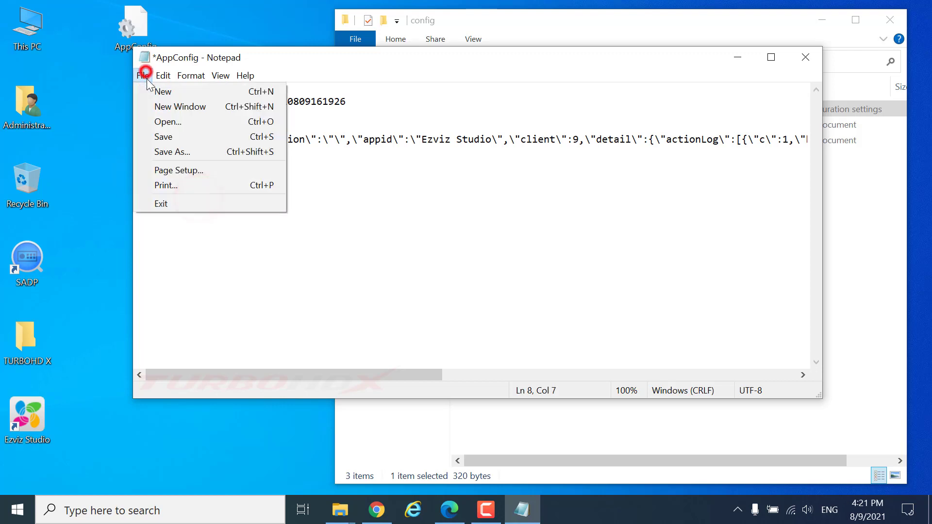
left_click(176, 137)
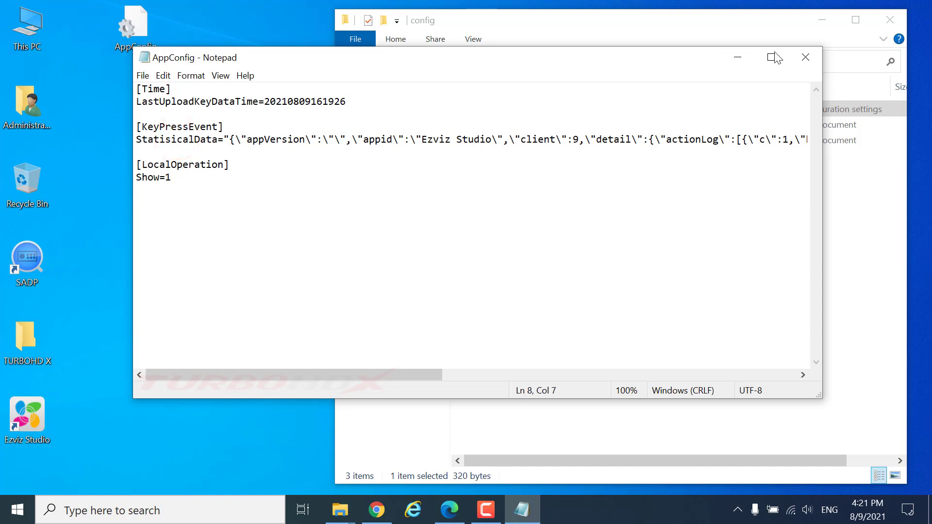
left_click(805, 57)
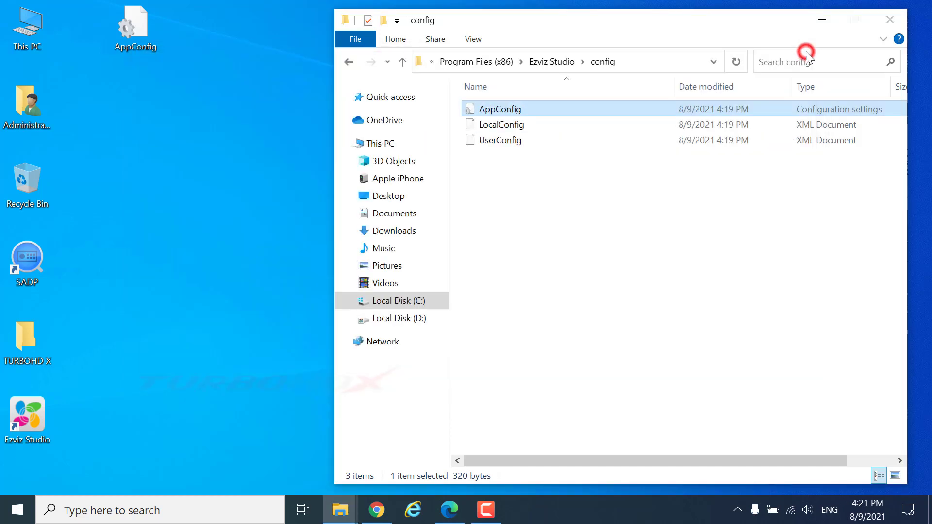
Move the desktop AppConfig into the config folder, replacing the existing AppConfig.ini.
left_click(139, 30)
right_click(140, 30)
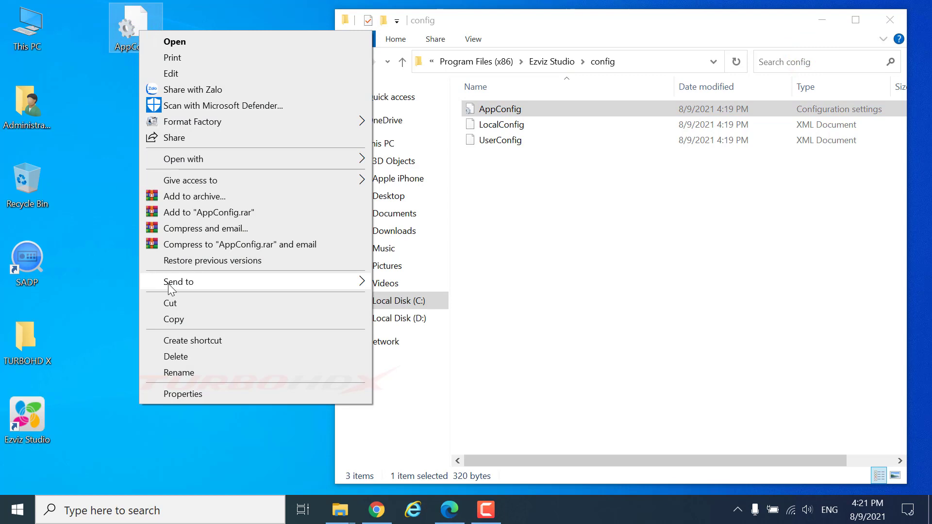
left_click(173, 304)
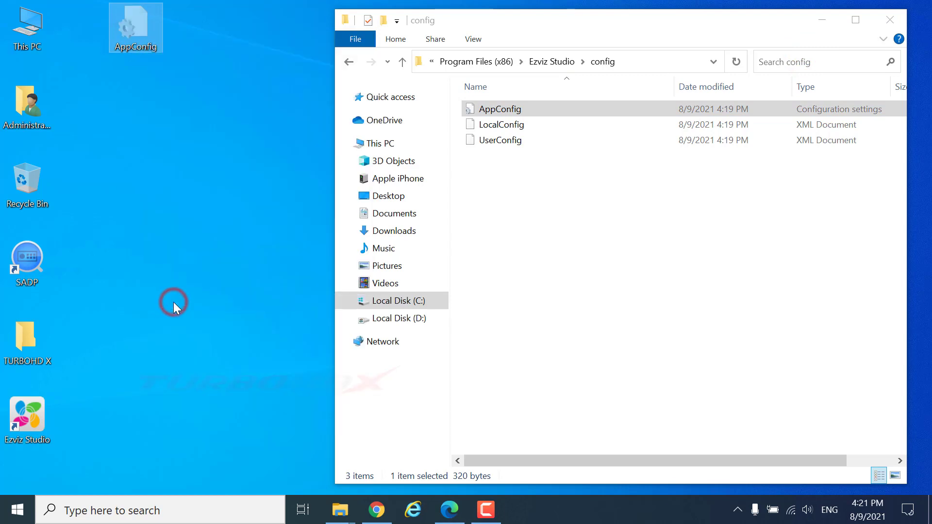
right_click(587, 202)
left_click(626, 306)
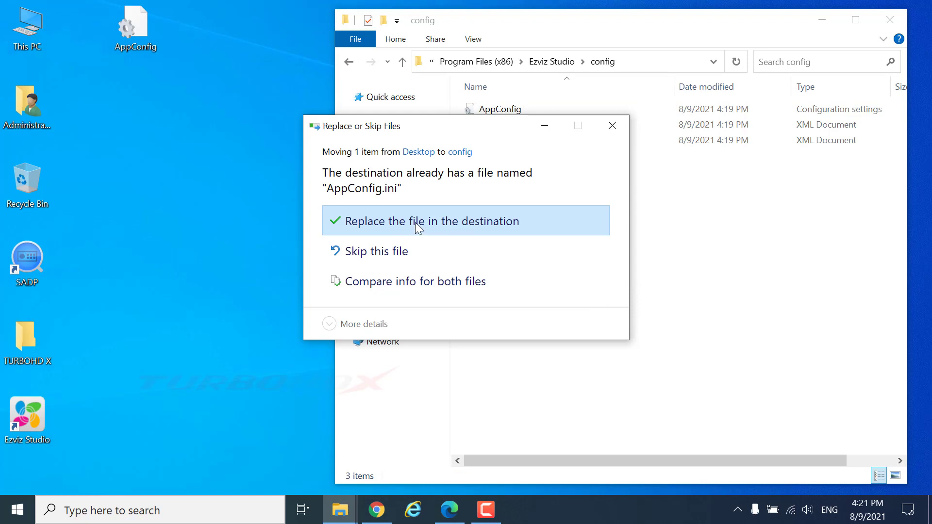
left_click(440, 222)
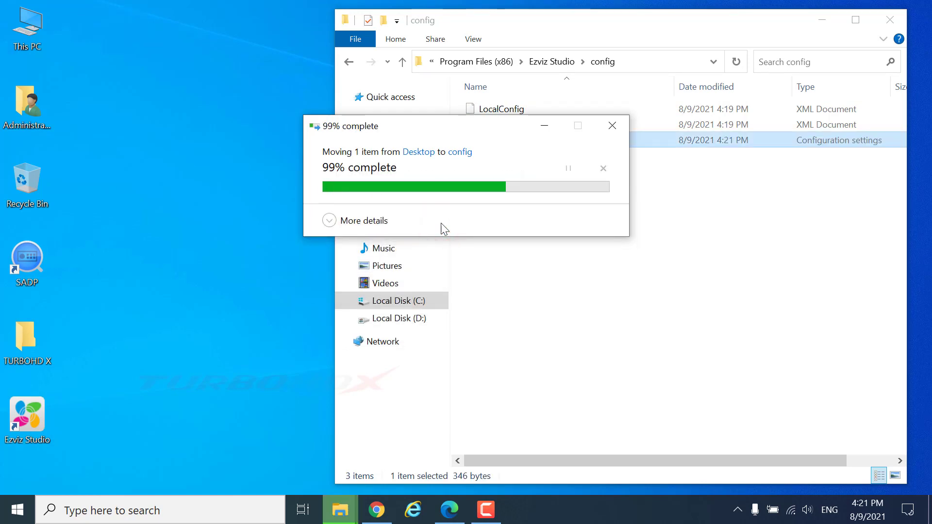
left_click(565, 224)
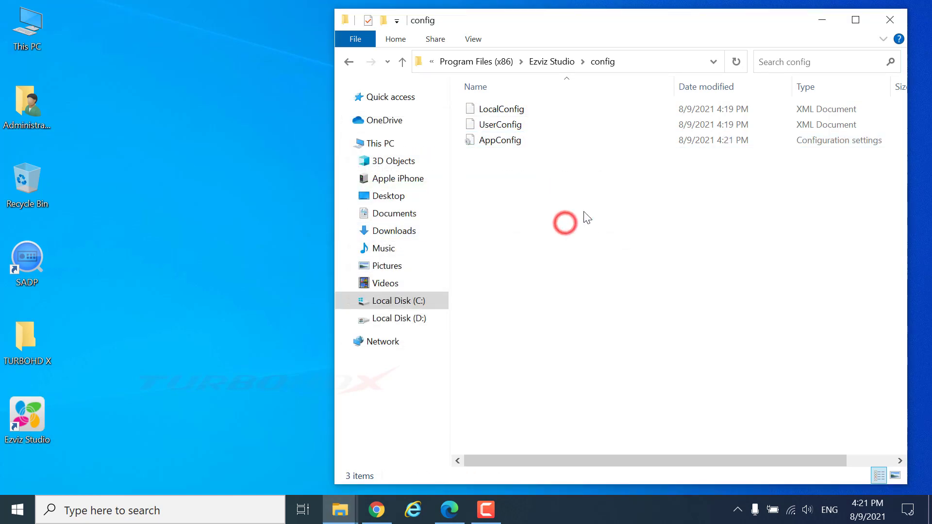
Close the config folder, relaunch Ezviz Studio, and open the camera's Advanced verification code prompt.
left_click(889, 20)
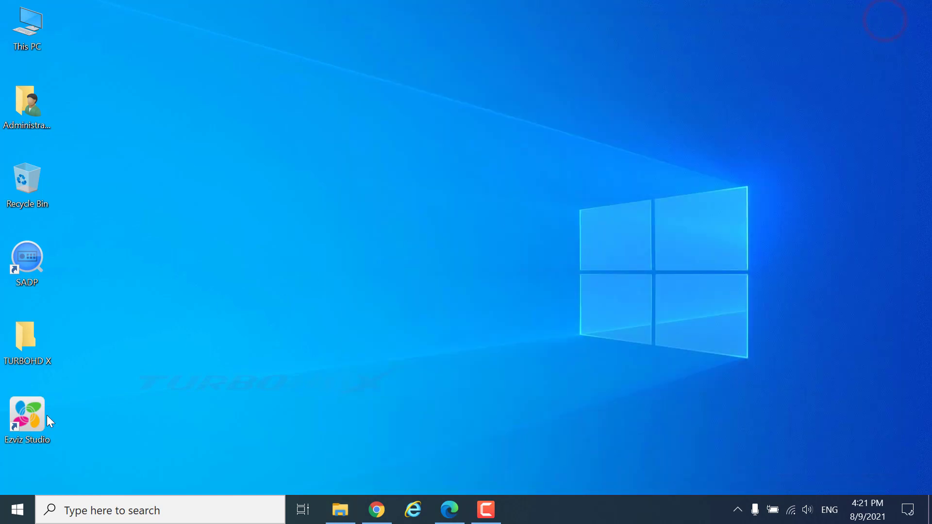
double_click(30, 416)
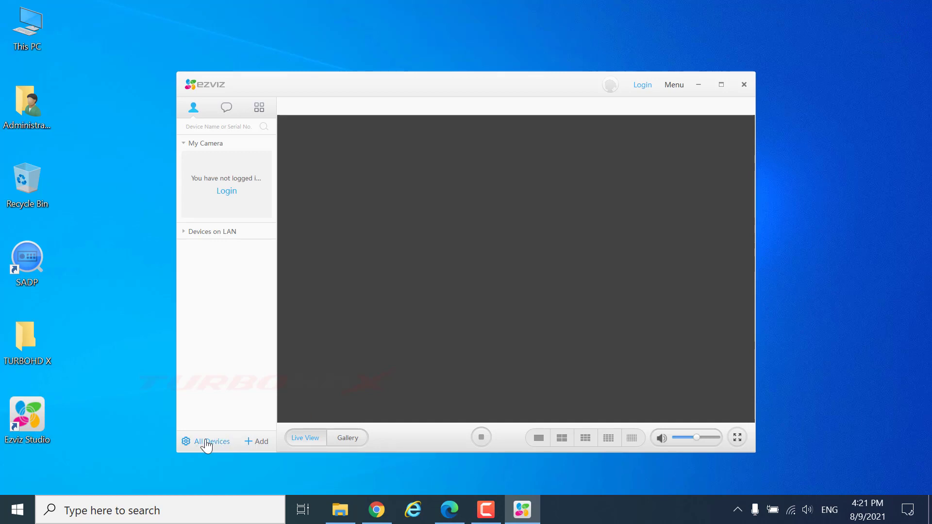
left_click(207, 442)
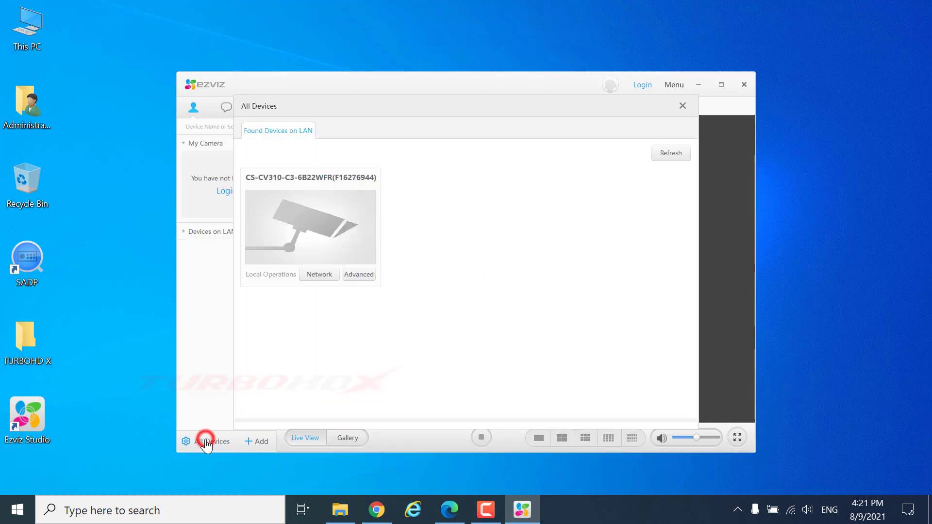
left_click(353, 275)
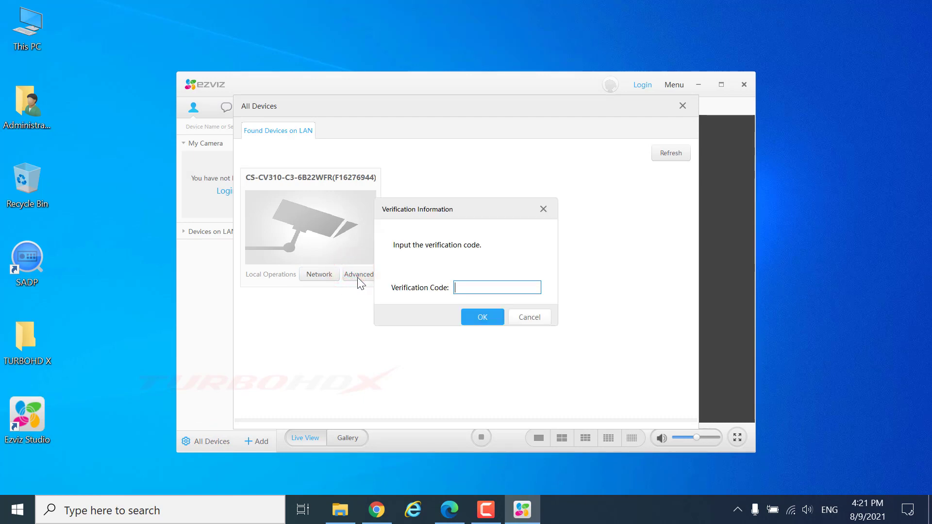
left_click(475, 287)
Confirm the verification code and browse the General, Time and System Maintenance pages.
left_click(480, 317)
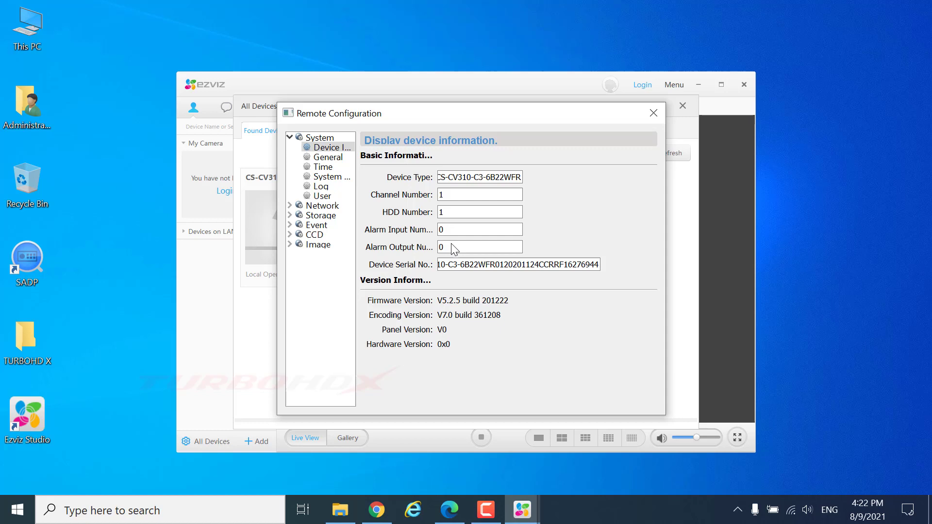
left_click(327, 157)
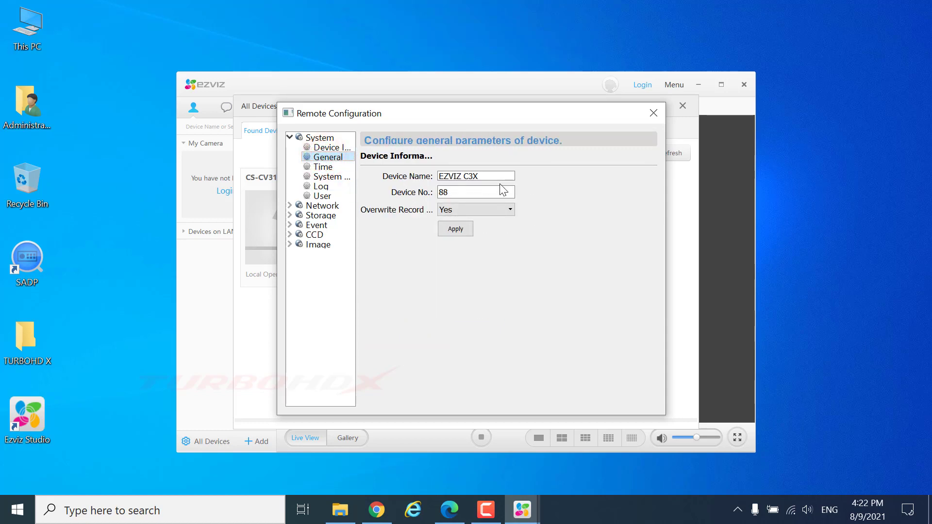
left_click(322, 167)
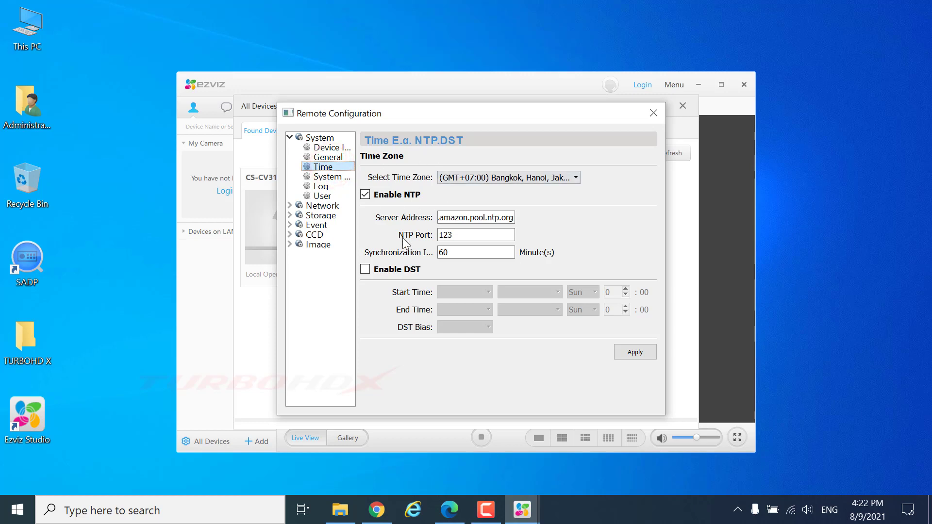
left_click(331, 177)
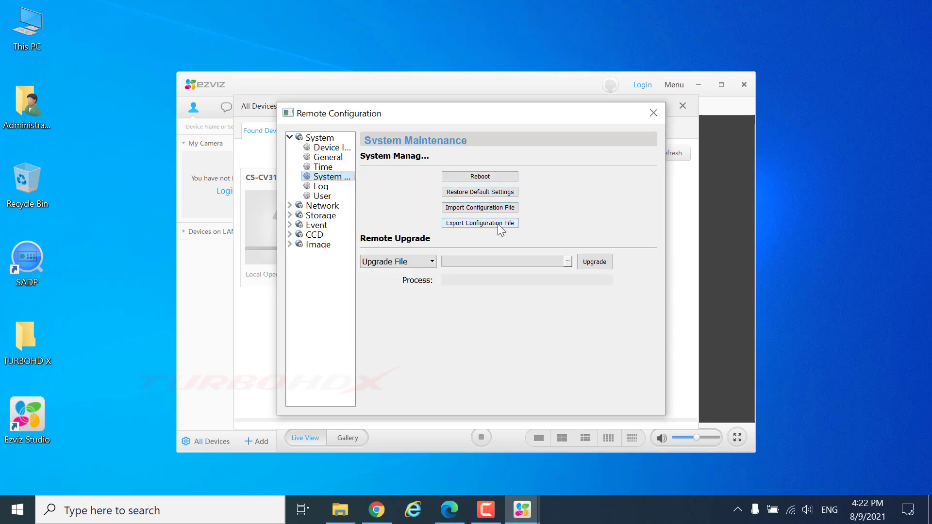
Save the configuration file to the Desktop as 'Export EZVIZ' and acknowledge the success prompt.
left_click(478, 223)
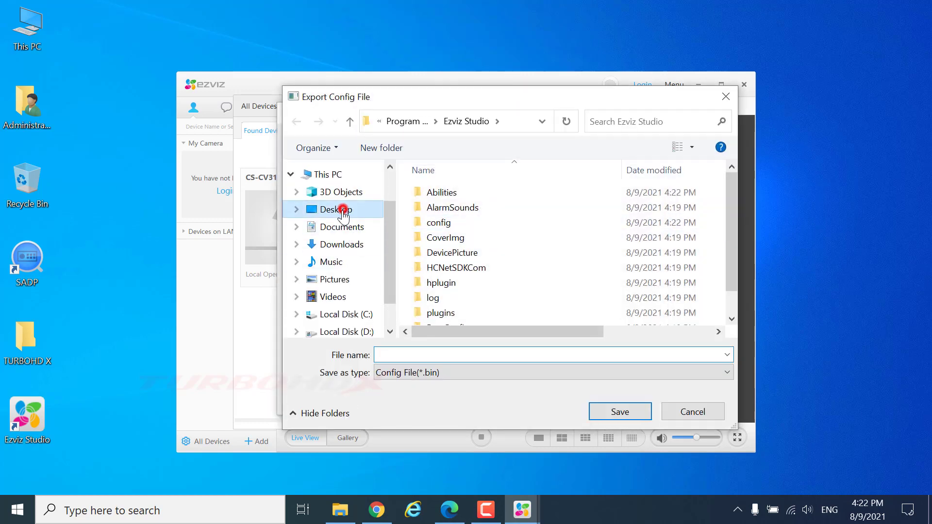
left_click(335, 209)
left_click(447, 354)
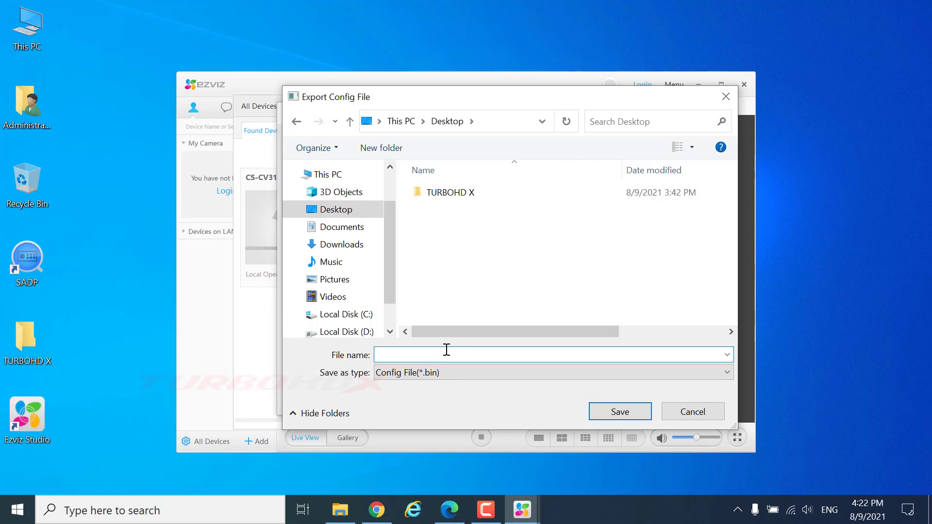
type("ExportEZVIZ")
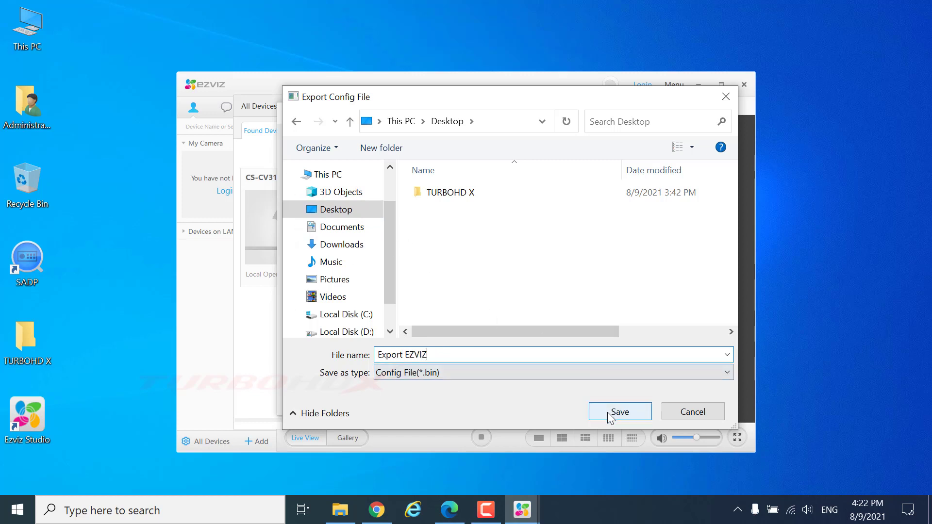
left_click(607, 412)
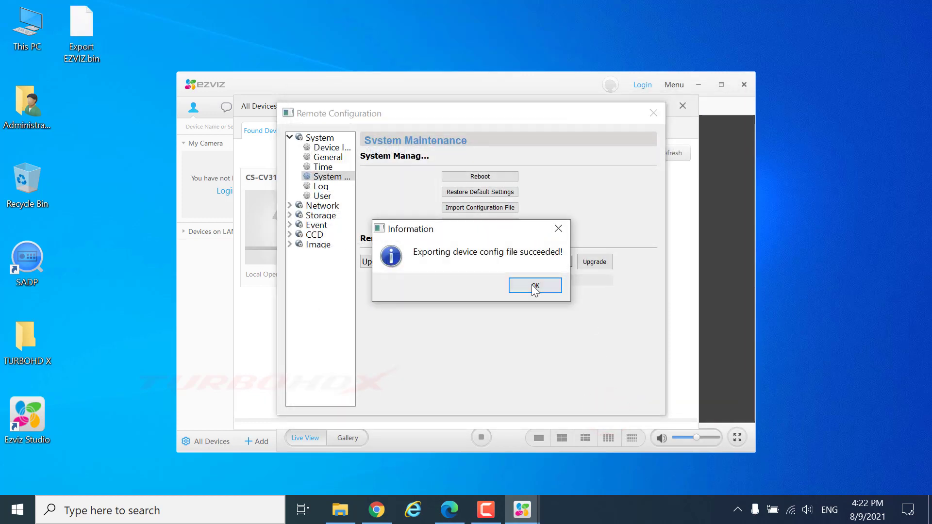
left_click(534, 287)
right_click(75, 26)
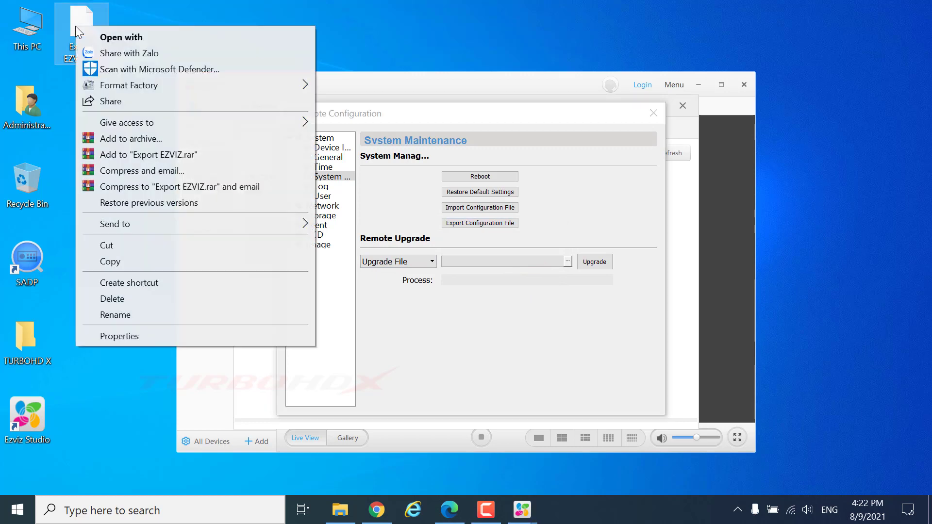
left_click(150, 40)
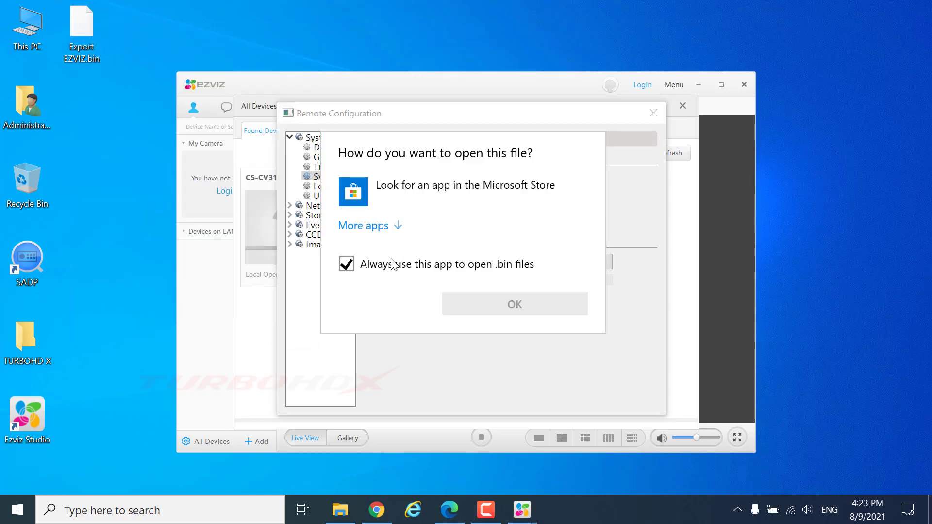
left_click(393, 263)
left_click(367, 225)
scroll(410, 328, "down", 2)
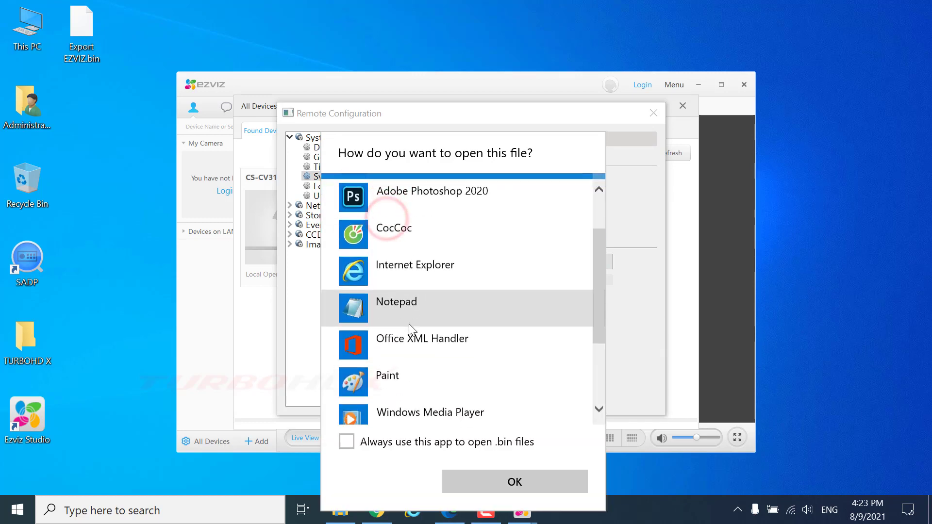
left_click(364, 300)
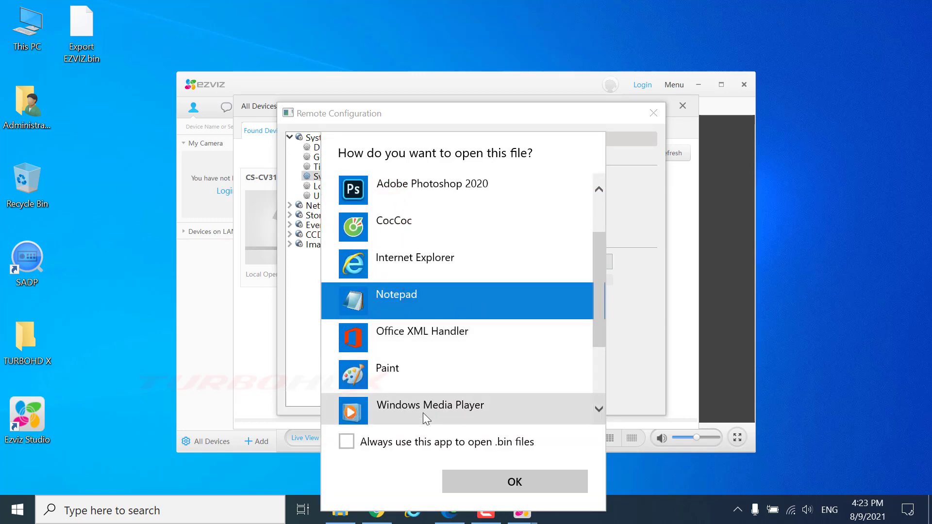
left_click(514, 481)
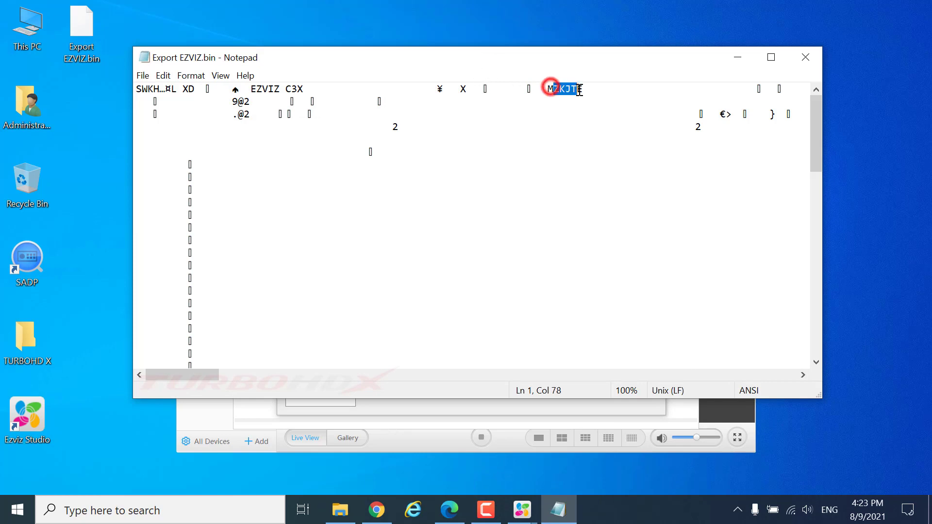
left_click_drag(587, 89, 545, 89)
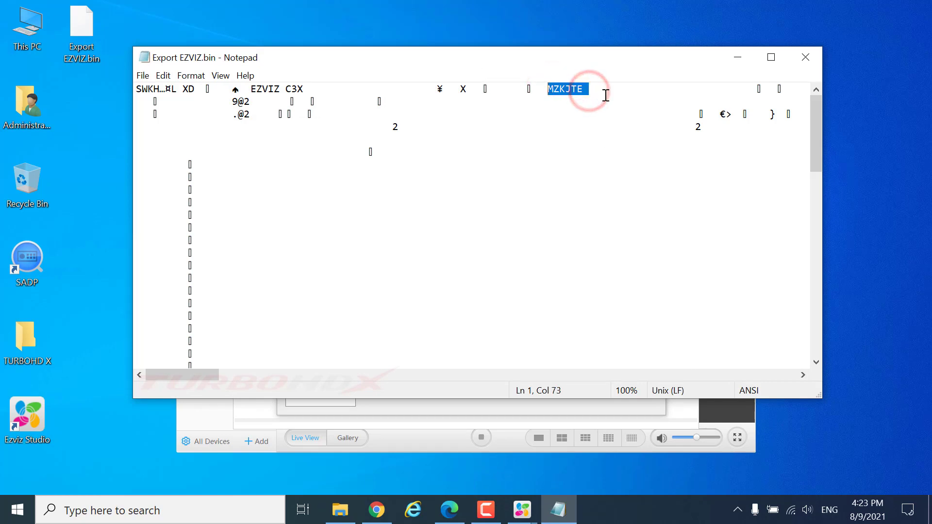
left_click(806, 57)
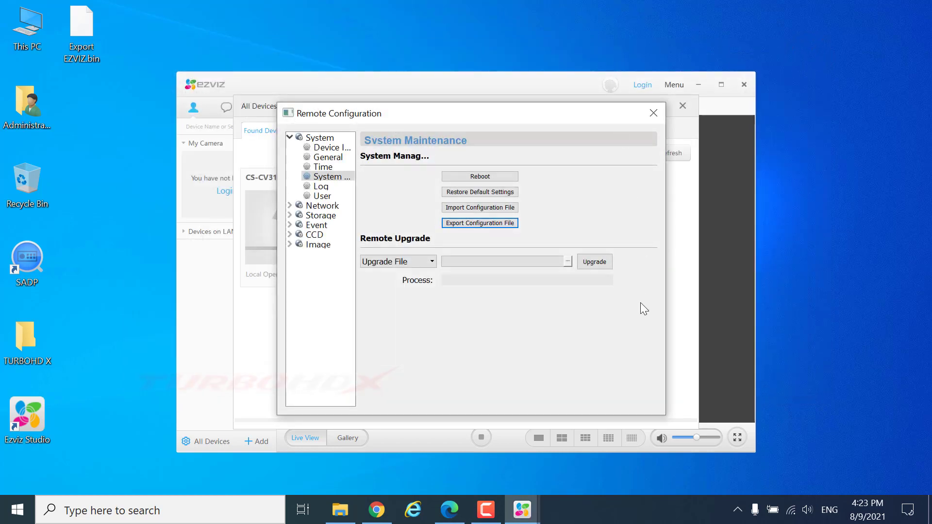
Search the System Log, view the User page's Guest account, and expand Network.
left_click(321, 187)
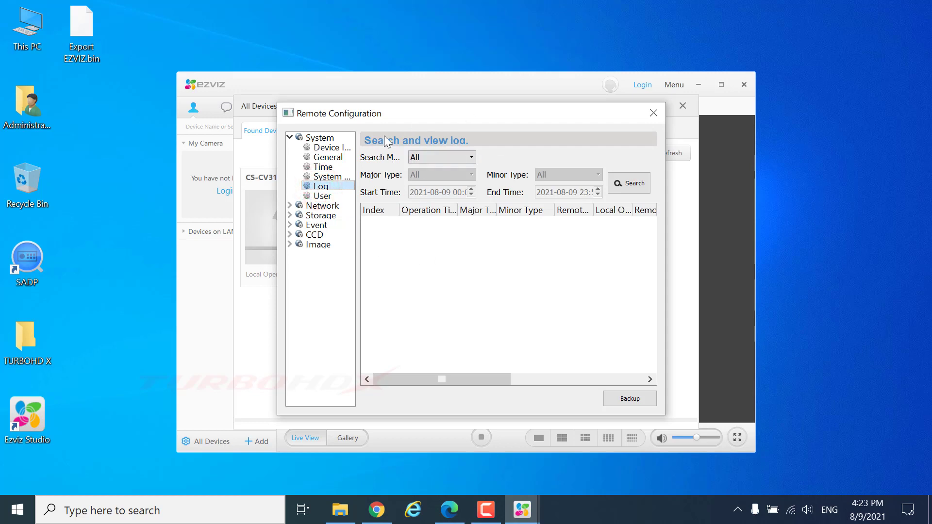
left_click(629, 182)
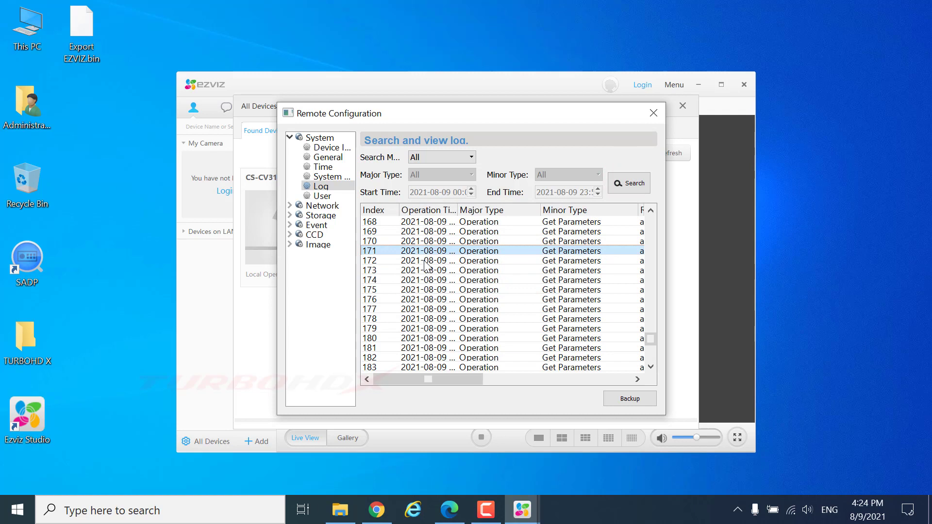
left_click(321, 196)
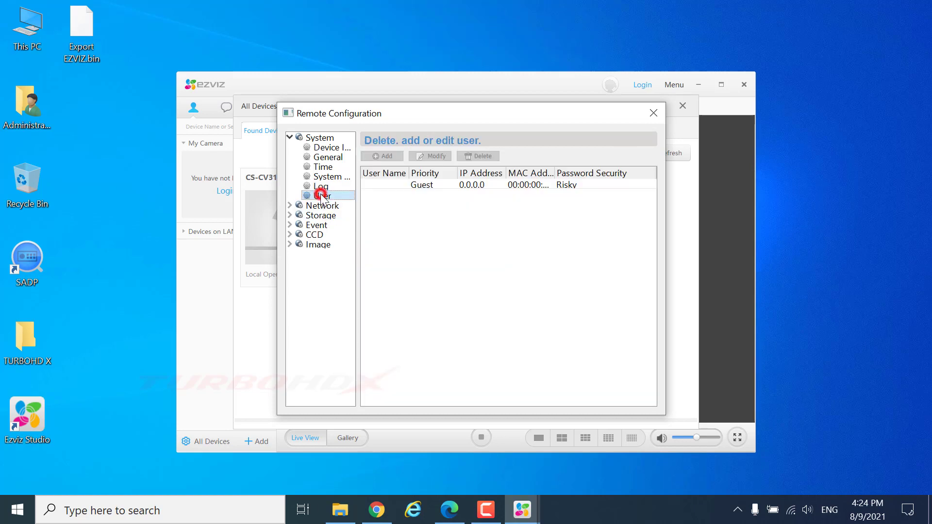
left_click(386, 156)
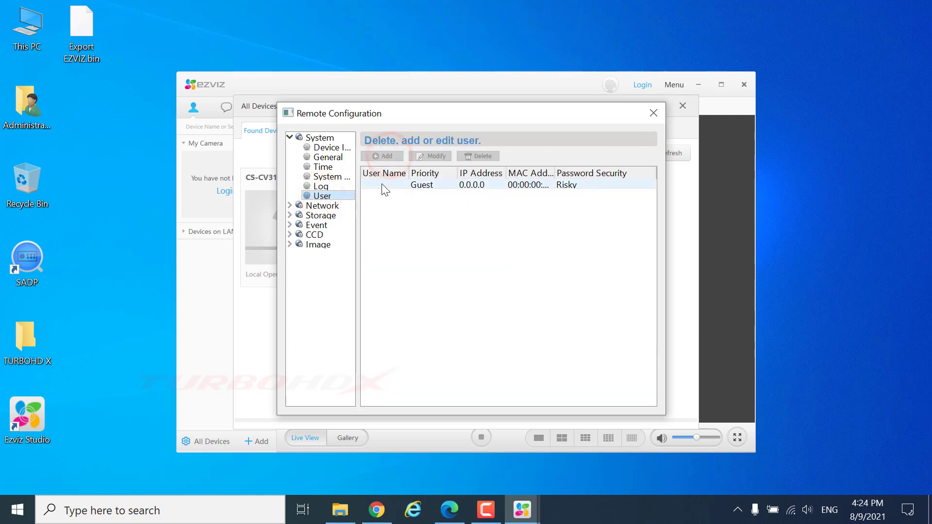
left_click(290, 205)
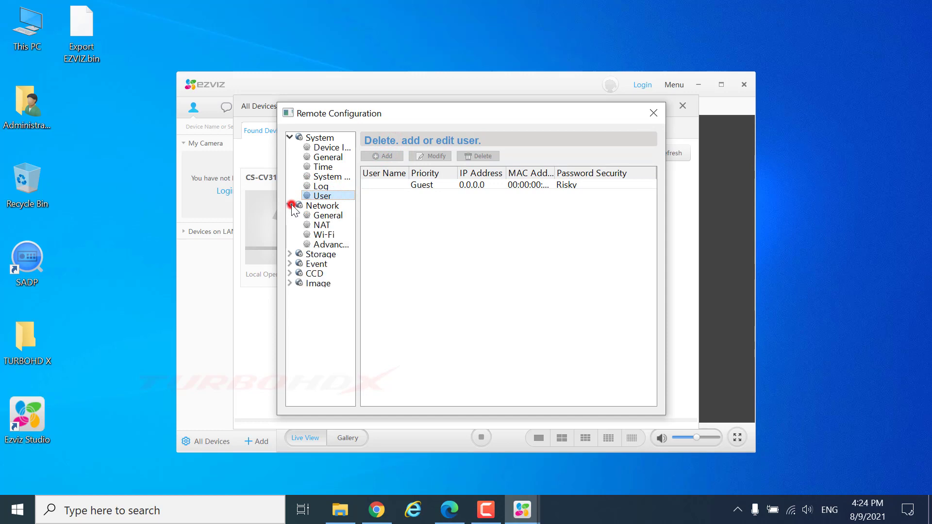
Review the Network General, NAT and Wi-Fi pages.
left_click(291, 138)
left_click(322, 147)
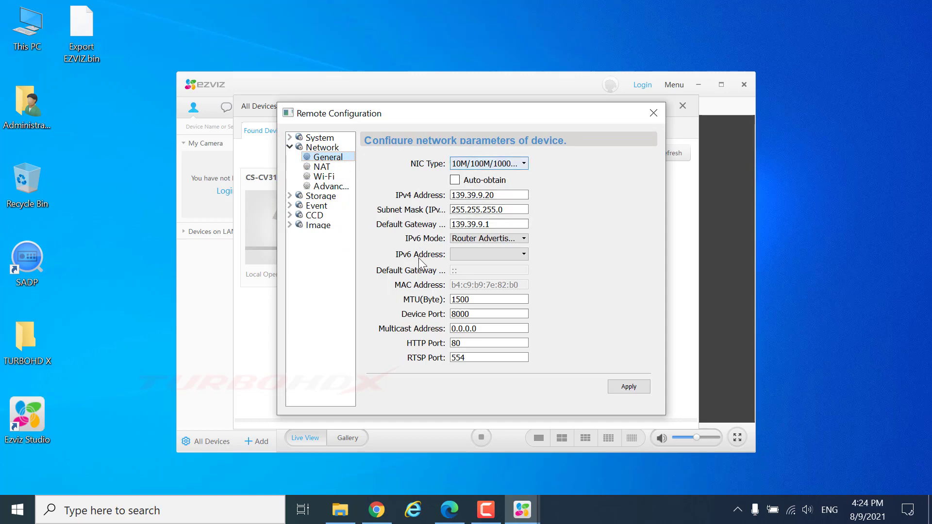
left_click(323, 167)
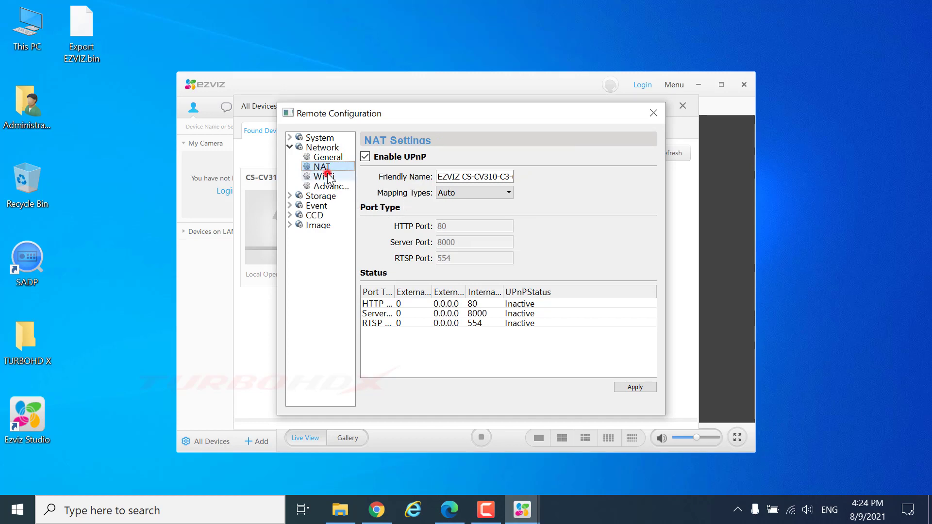
left_click(324, 177)
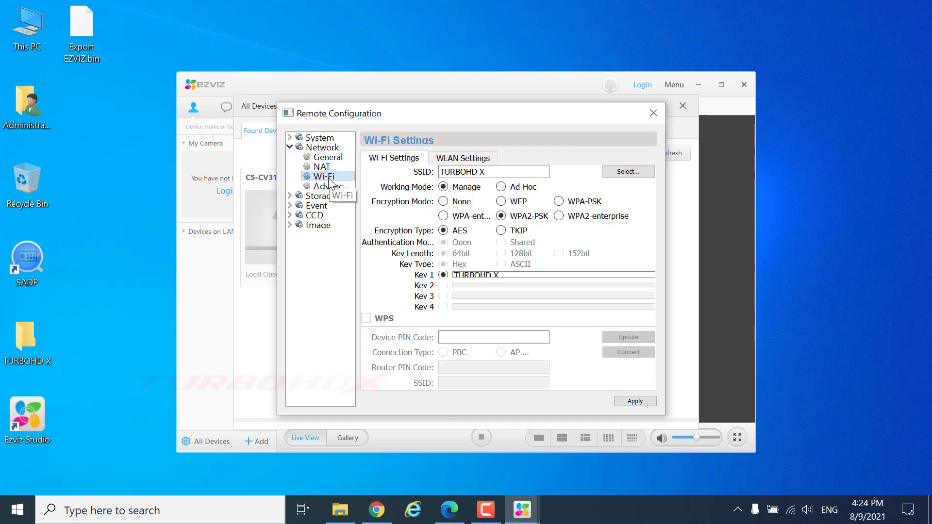
Disable DHCP in WLAN Settings so the camera keeps IP 139.39.9.20.
left_click(402, 158)
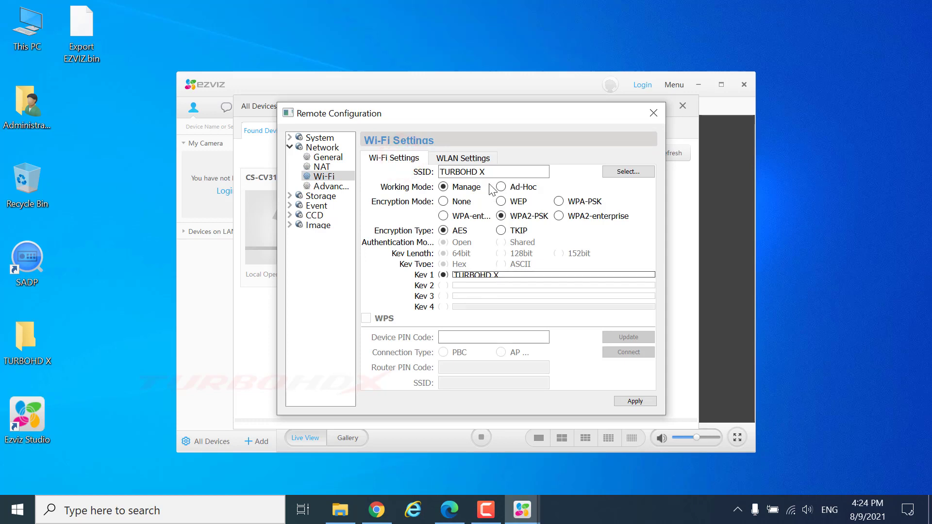
left_click(463, 159)
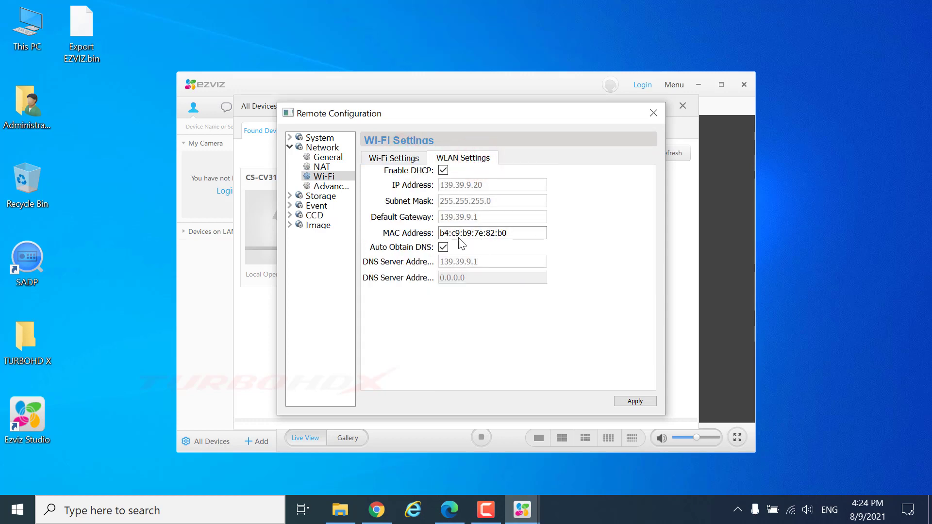
left_click(444, 170)
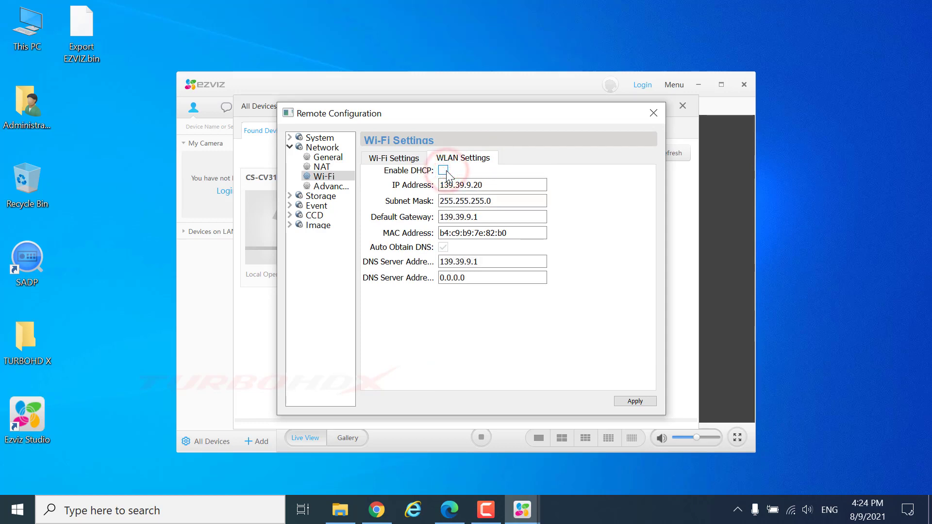
left_click(444, 170)
left_click(443, 170)
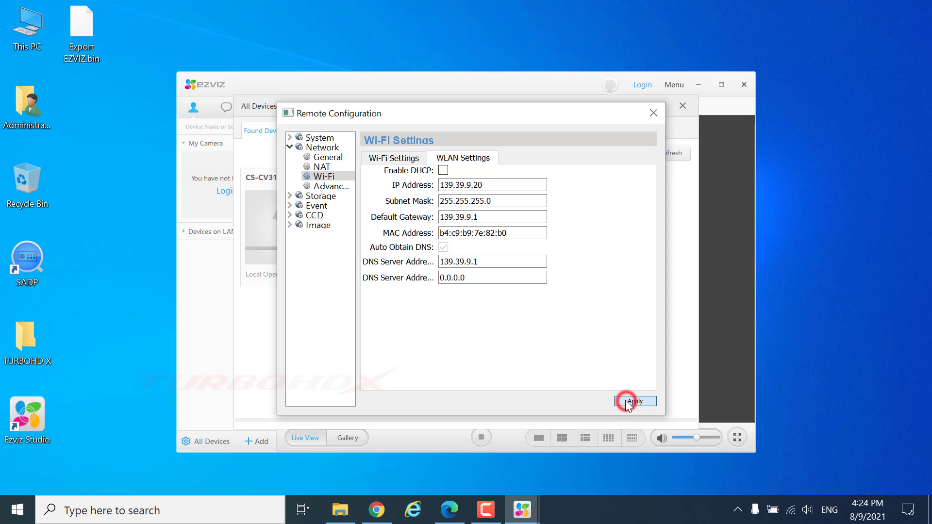
Pick the TURBOHD X Wi-Fi network, select the Key 1 text, and view Network Advanced DNS settings.
left_click(393, 158)
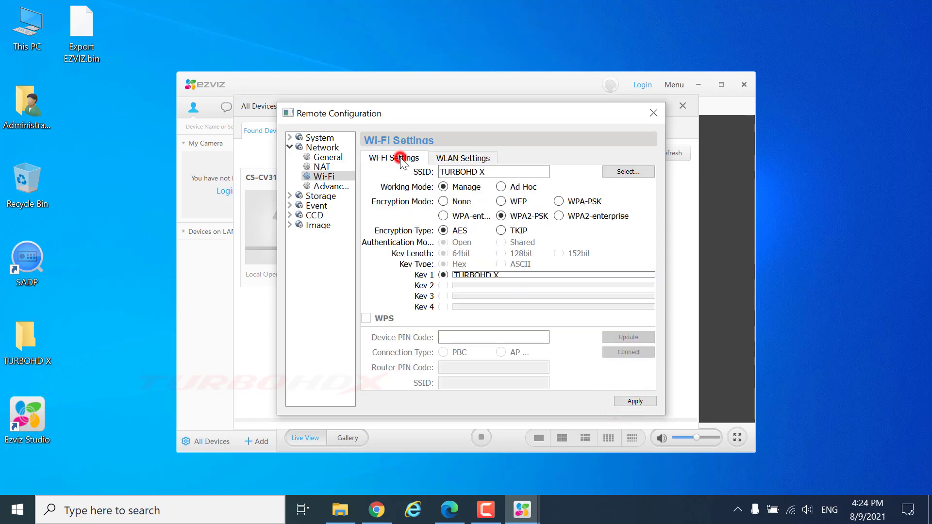
left_click(627, 172)
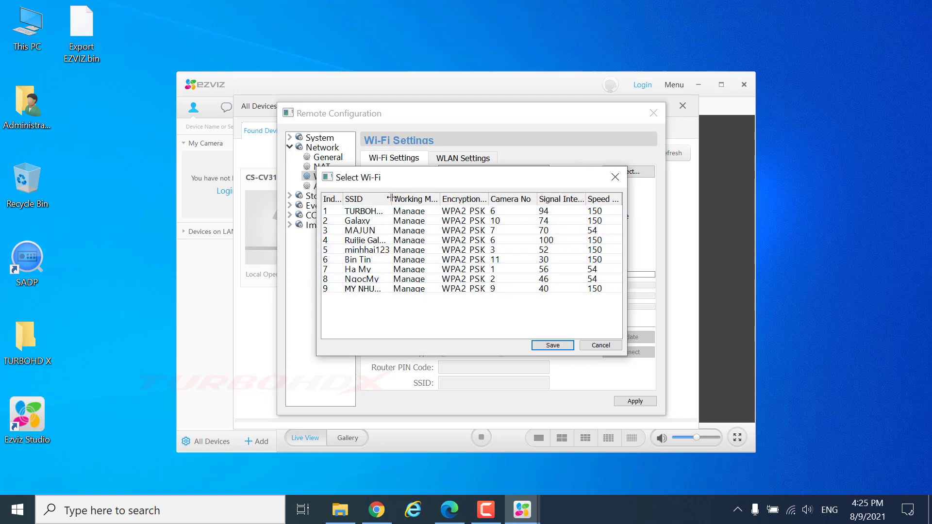
left_click_drag(391, 199, 489, 199)
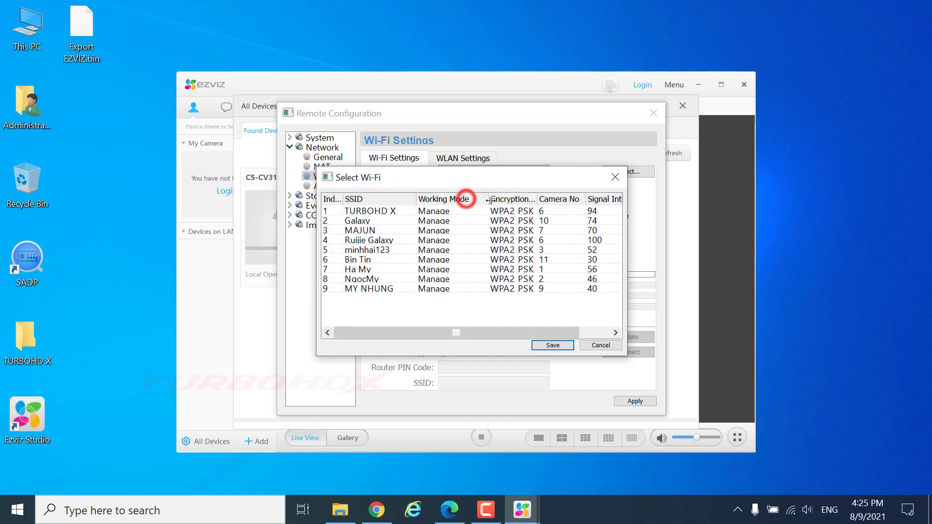
left_click(387, 211)
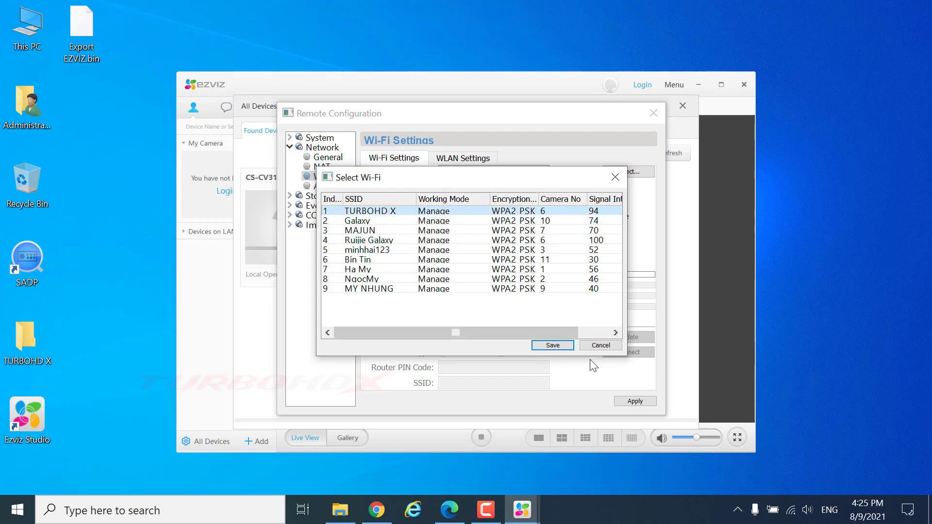
left_click(605, 345)
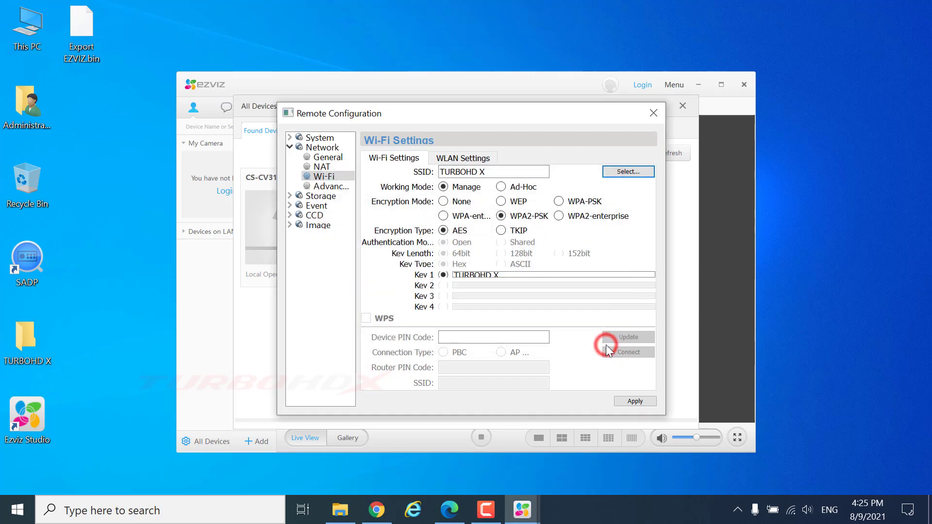
double_click(502, 275)
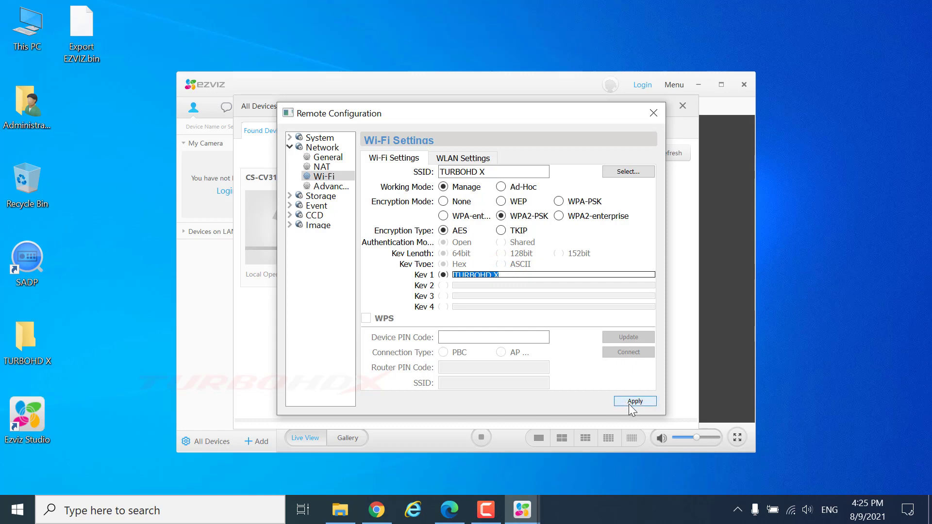
left_click(330, 187)
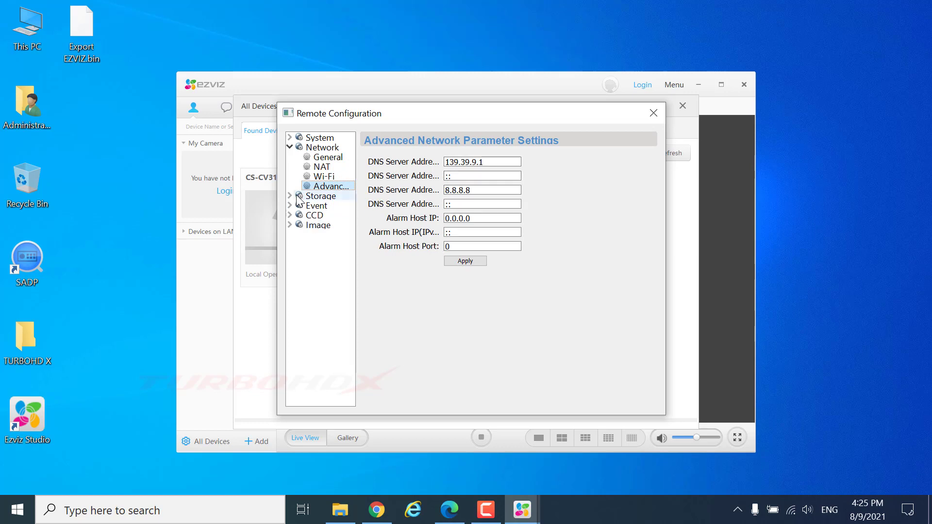
Show the 29 GB drive's Storage General parameters, tick HDD 1, and view the record-file search.
left_click(290, 148)
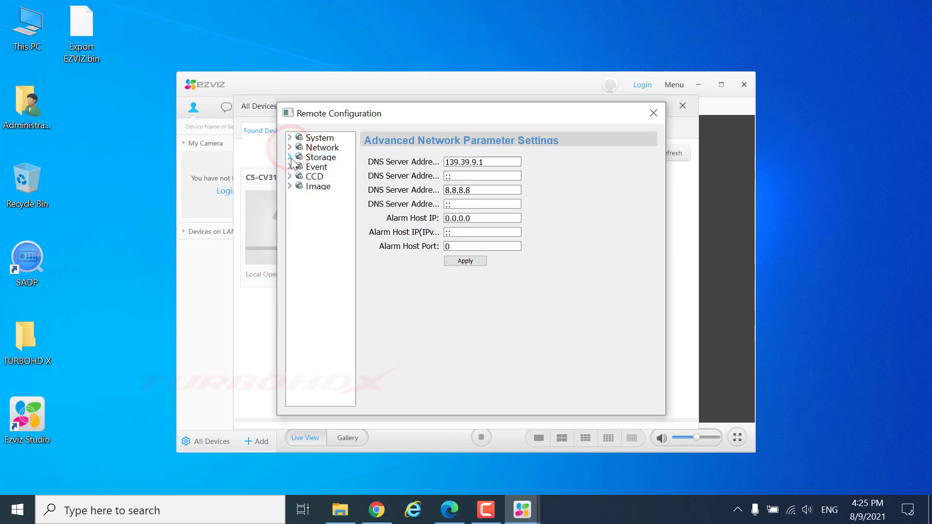
left_click(289, 156)
left_click(329, 167)
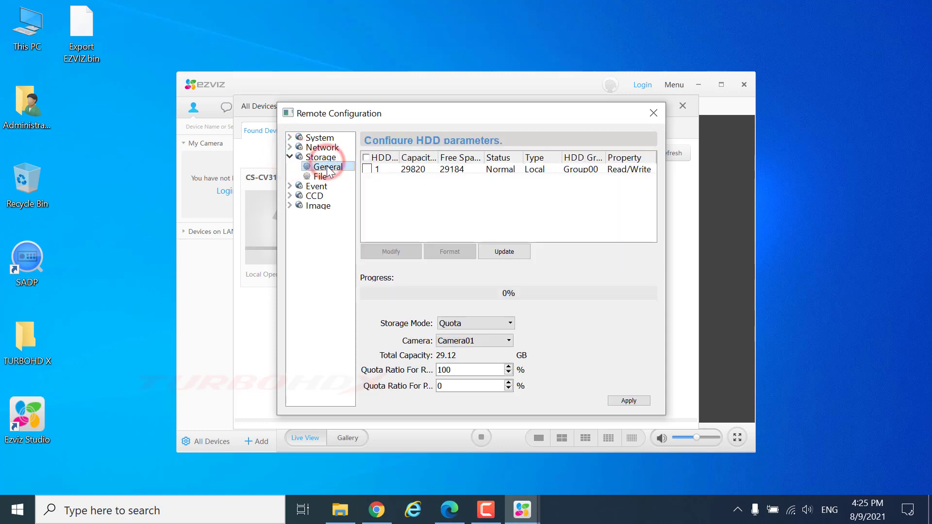
left_click(367, 169)
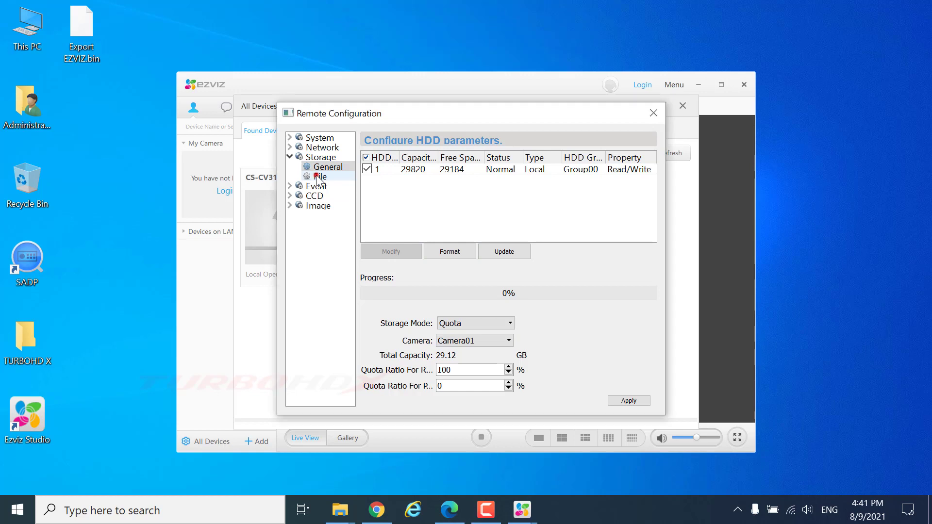
left_click(320, 178)
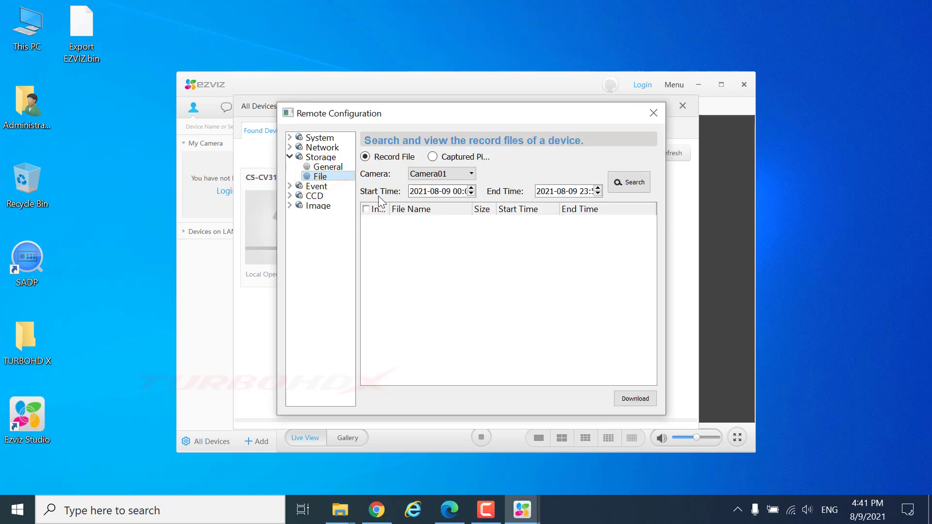
Search the day's recorded files and mark only the first clip.
left_click(647, 182)
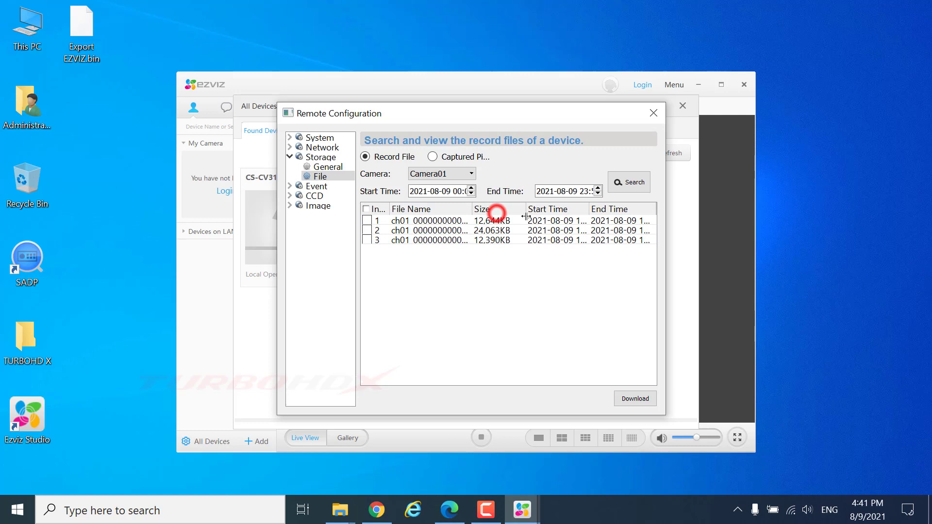
left_click_drag(493, 210, 524, 210)
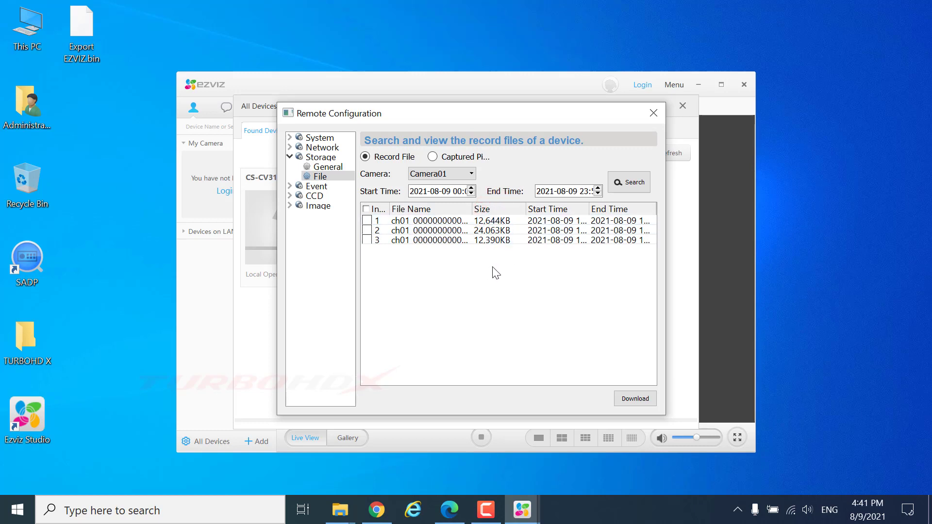
left_click(367, 221)
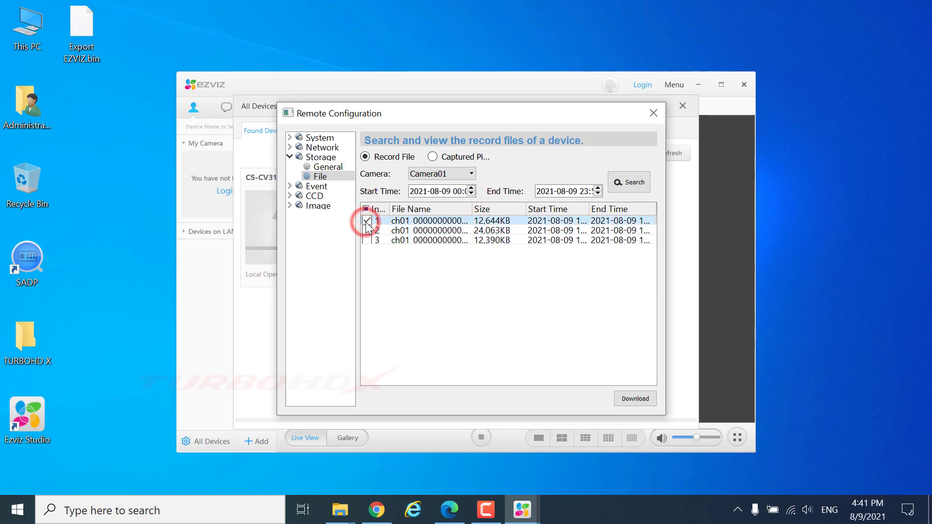
left_click(366, 230)
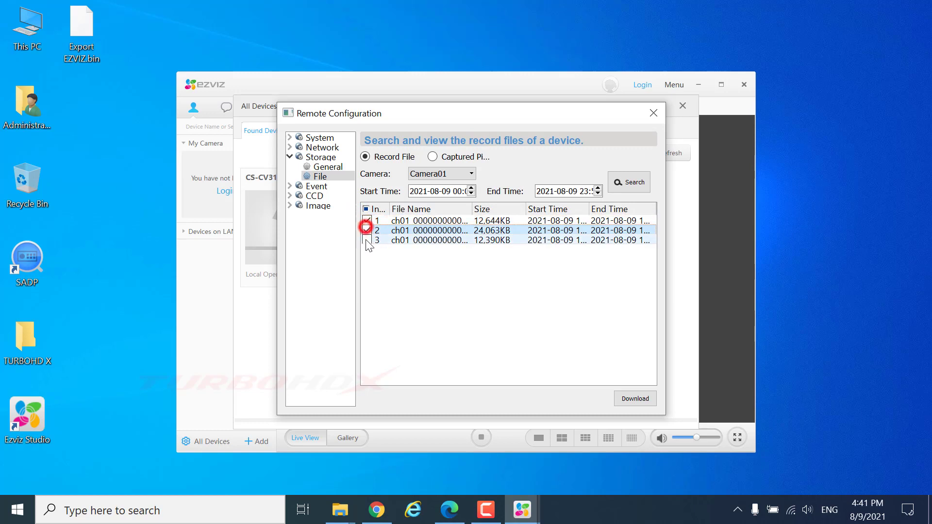
left_click(366, 240)
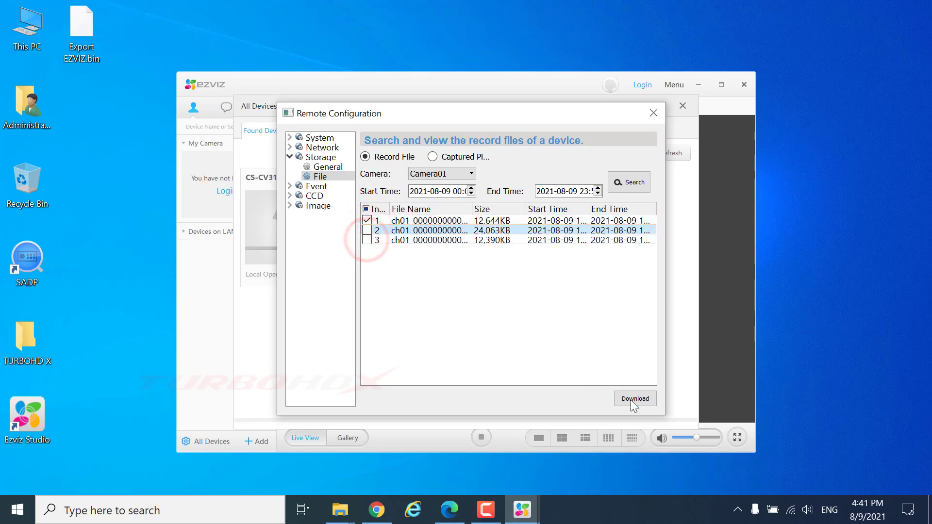
Download the marked ch01 clip to the Desktop and close the finished window.
left_click(645, 403)
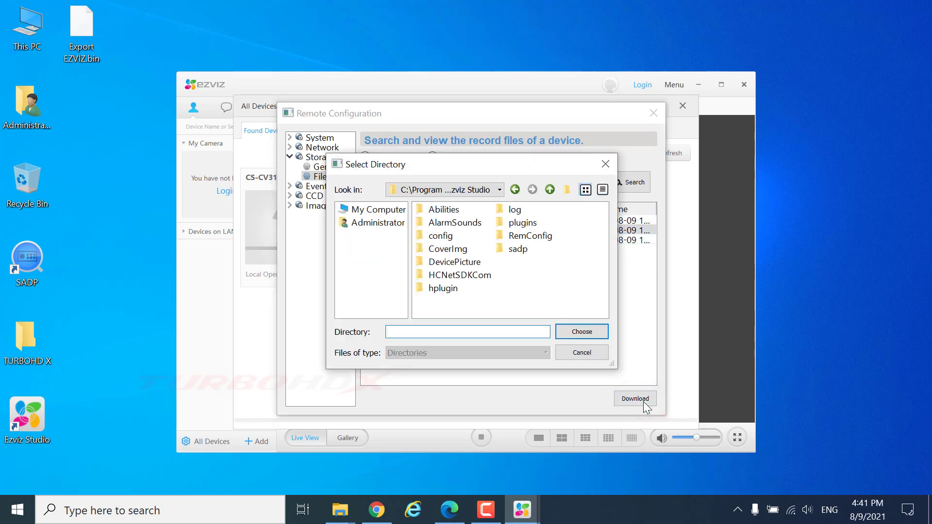
left_click(371, 210)
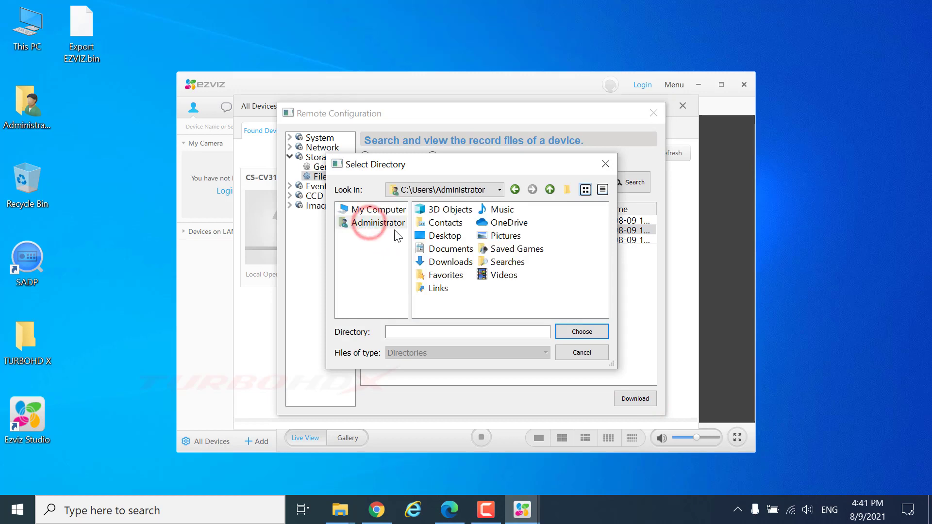
double_click(445, 235)
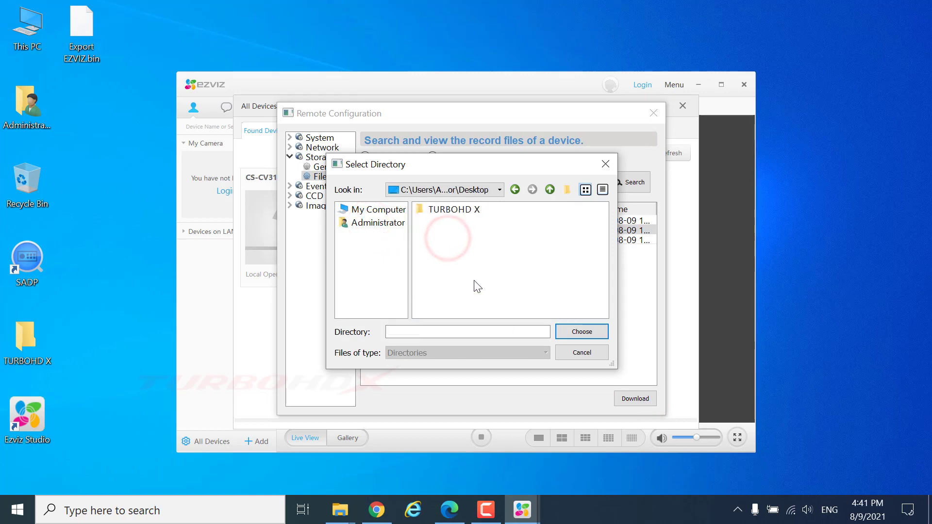
left_click(580, 333)
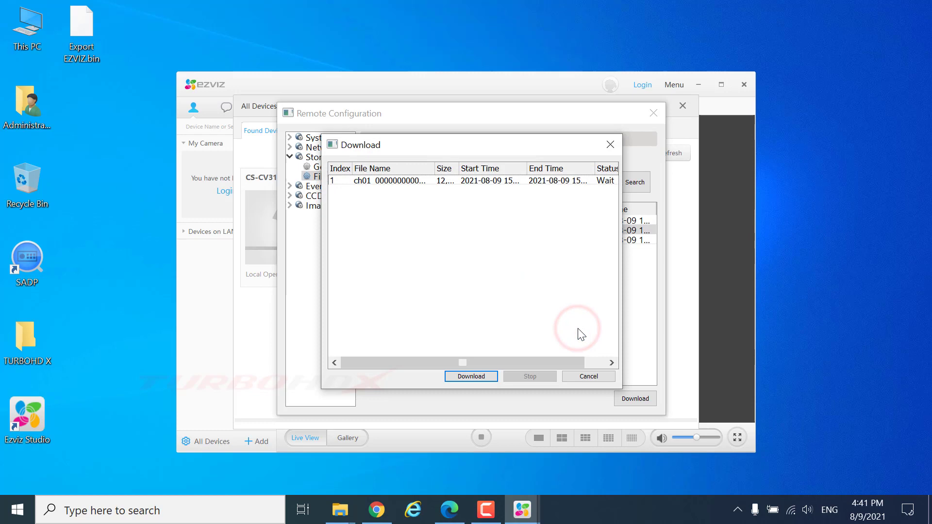
left_click(474, 375)
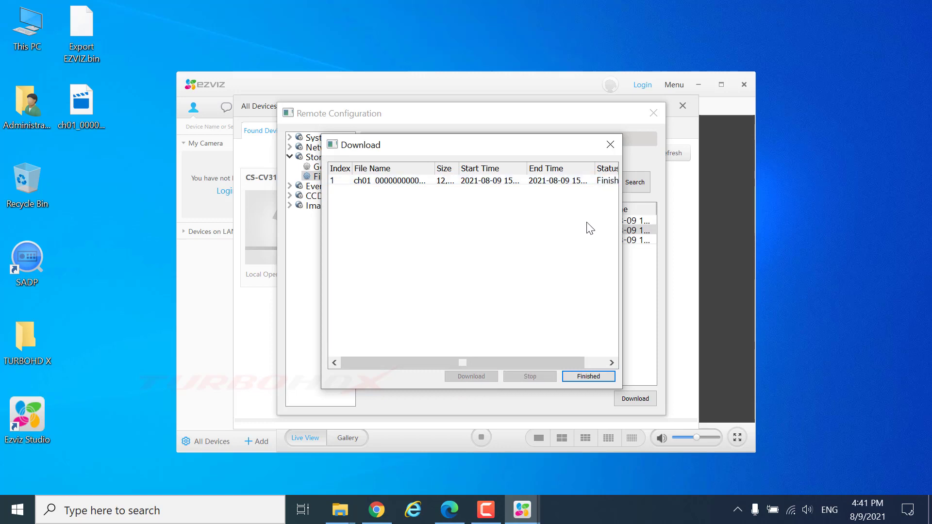
left_click(589, 375)
Launch MPC-HC x64, play the downloaded ch01 clip, then close the player.
left_click(159, 512)
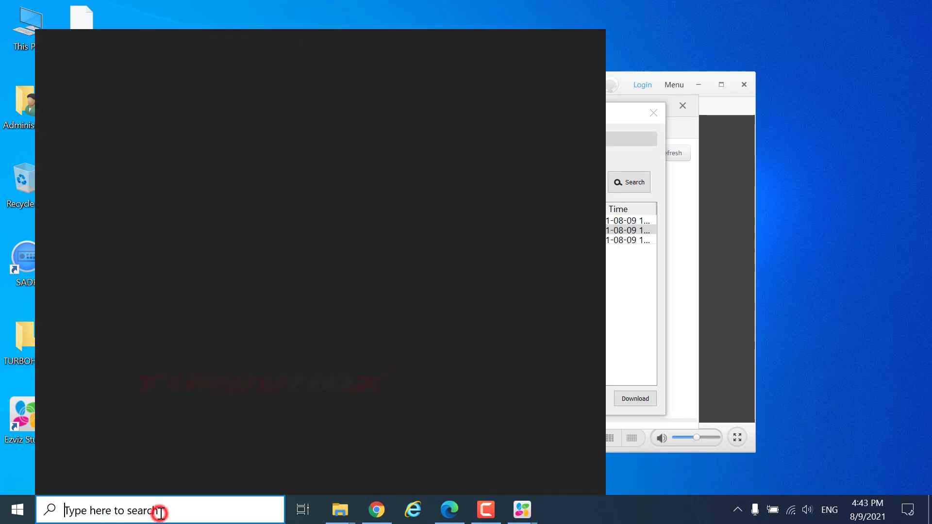
type("mp")
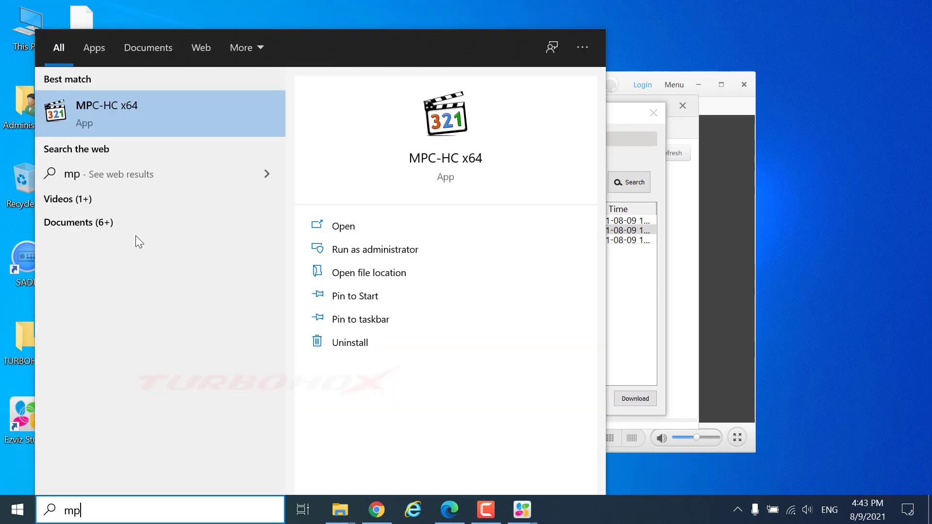
left_click(128, 117)
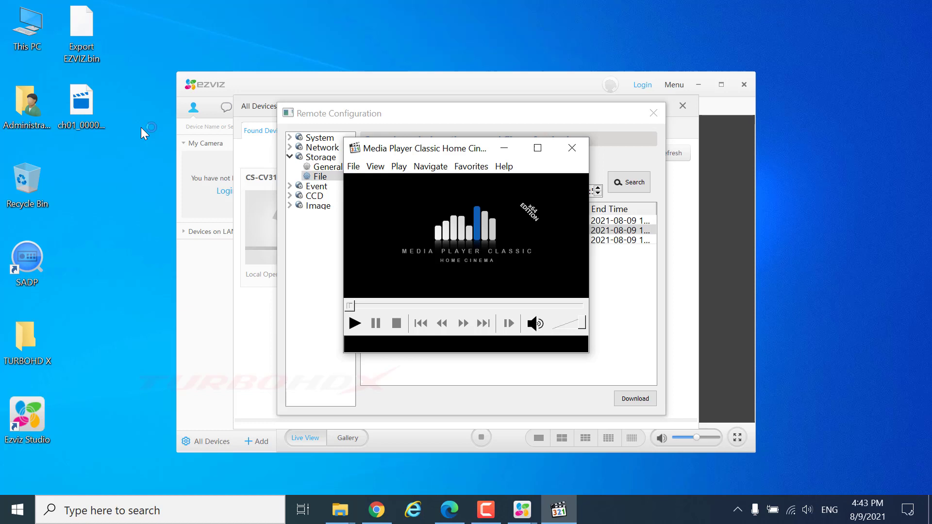
left_click_drag(82, 103, 442, 253)
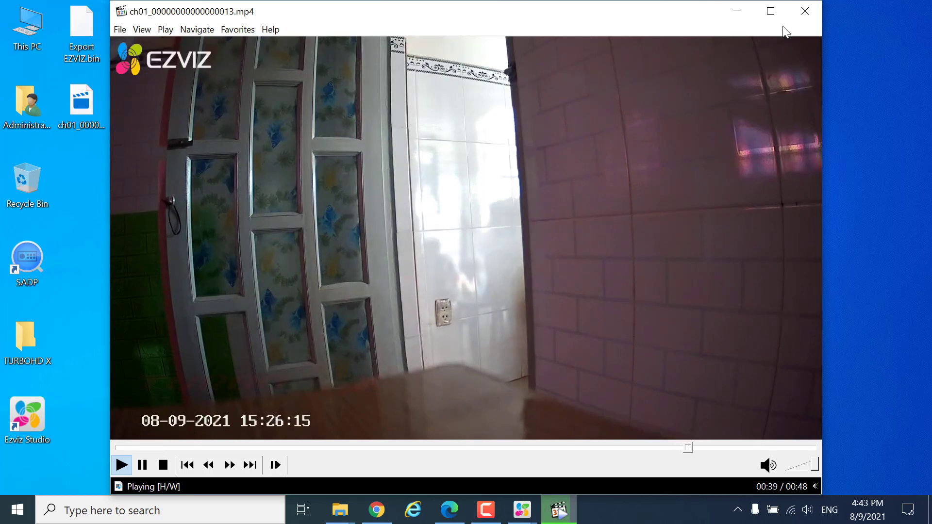
left_click(804, 11)
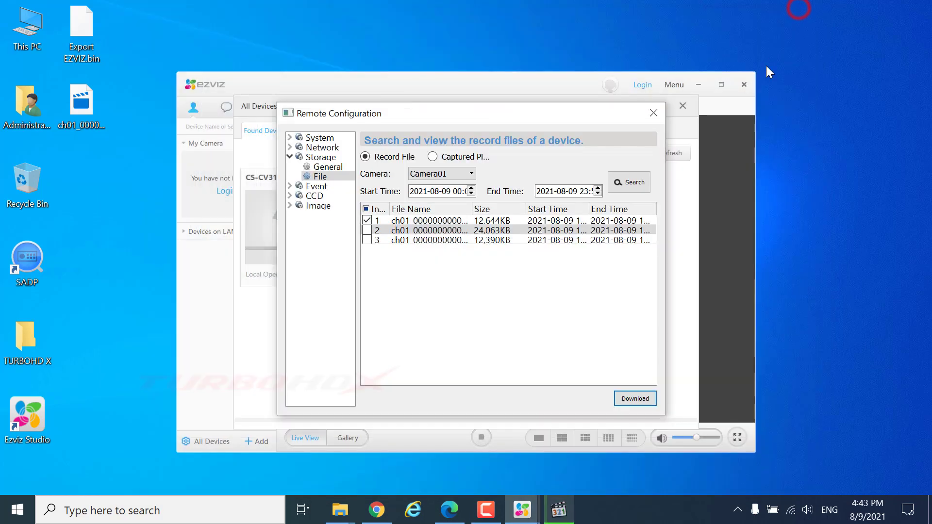
Review the Motion, Video Tampering, Video Loss and Exception event pages.
left_click(289, 158)
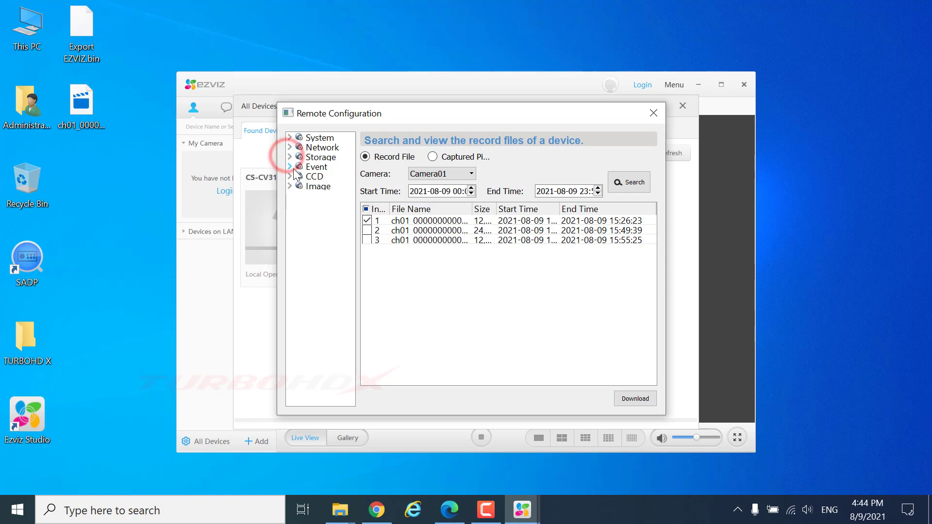
left_click(288, 166)
left_click(331, 177)
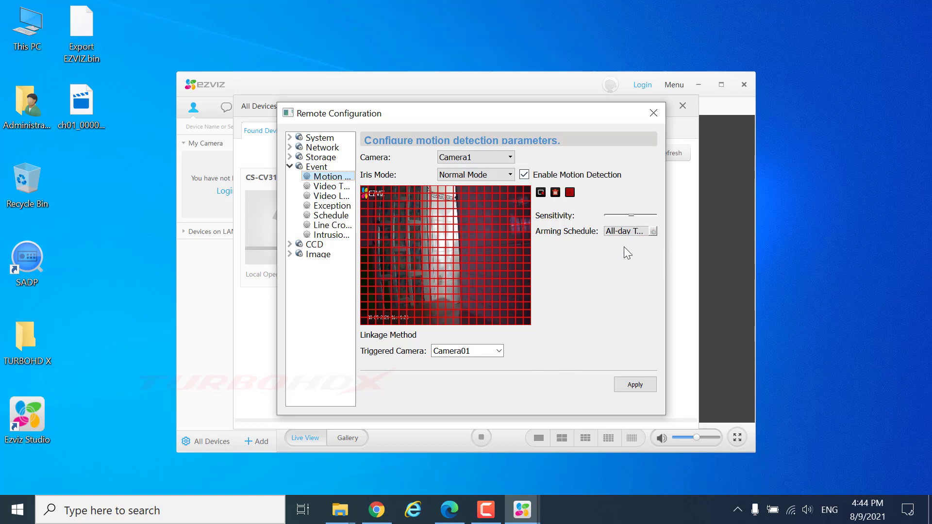
left_click(331, 187)
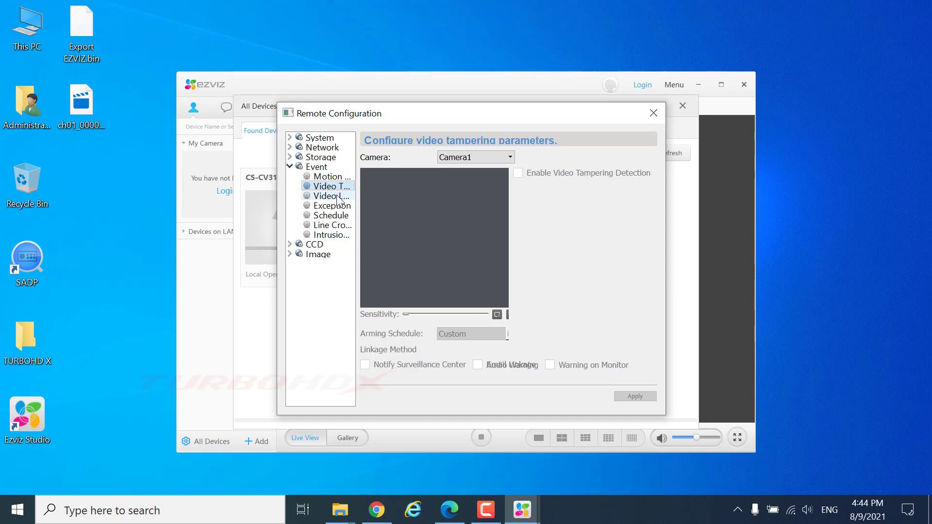
left_click(331, 196)
left_click(331, 206)
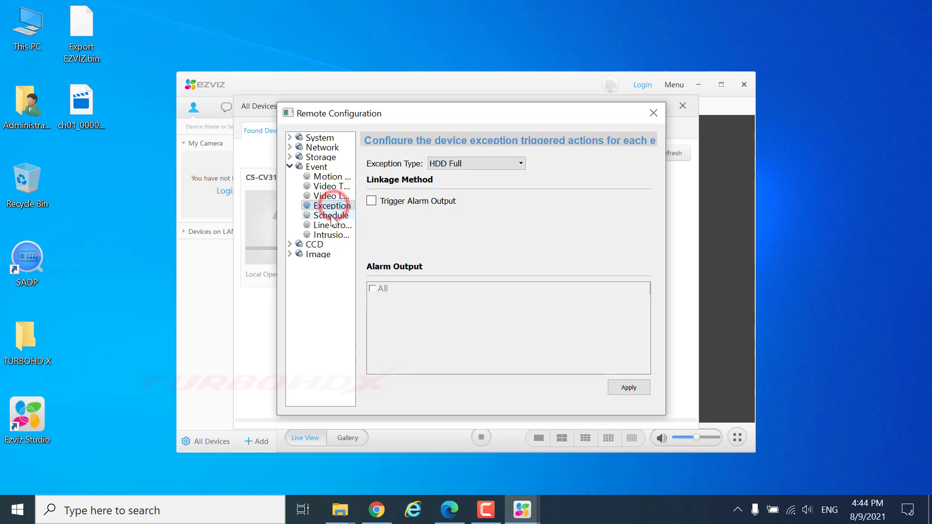
Set the Exception Type to Illegal Login after trying HDD Exception and IP Address Conflicted.
left_click(454, 163)
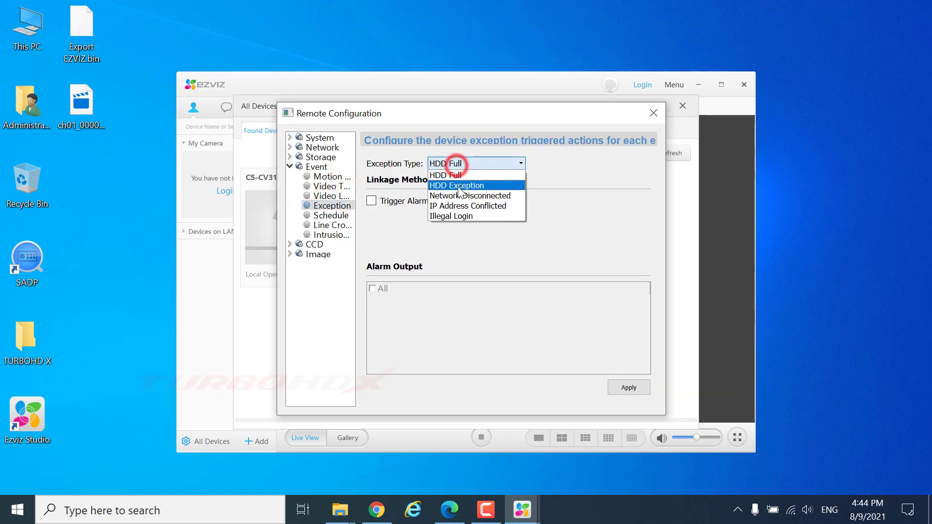
left_click(459, 187)
left_click(473, 163)
left_click(468, 206)
left_click(474, 163)
left_click(452, 216)
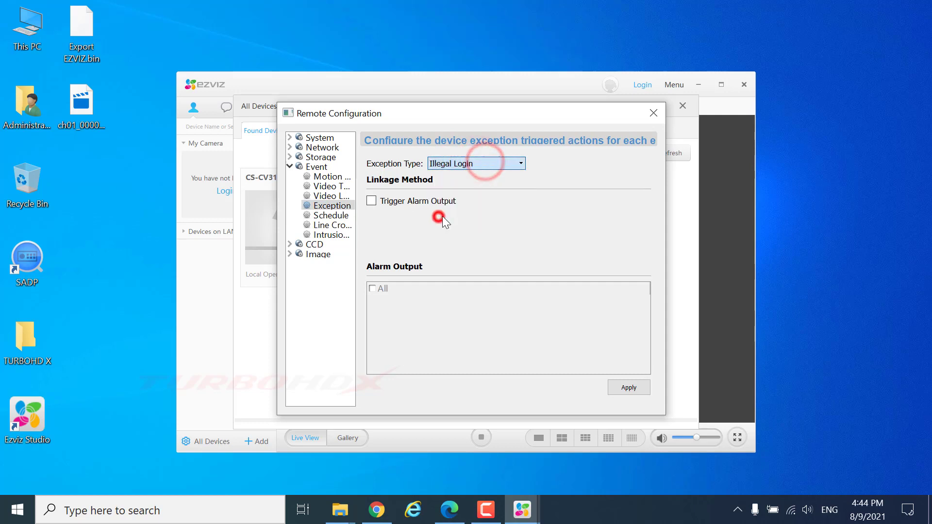
left_click(332, 215)
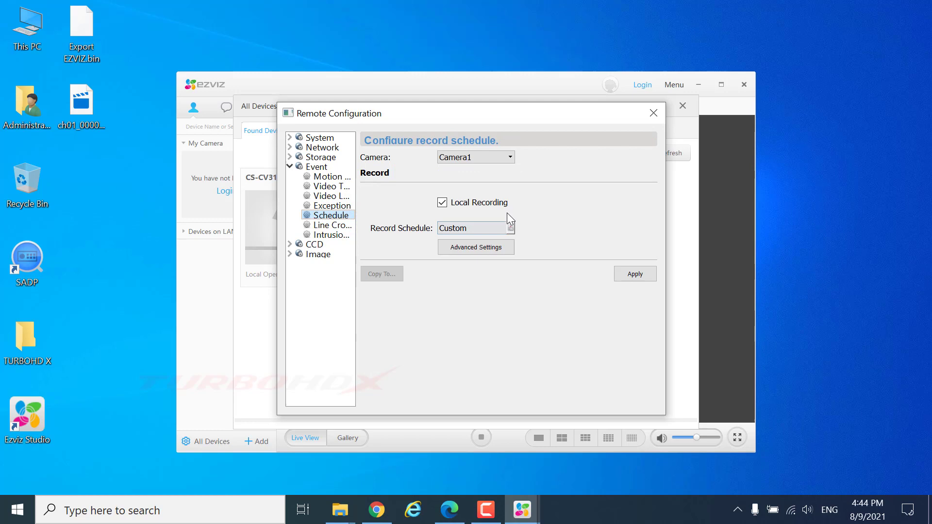
Try the schedule templates, drawing Monday–Thursday periods in Template01, then cancel the edits.
left_click(510, 229)
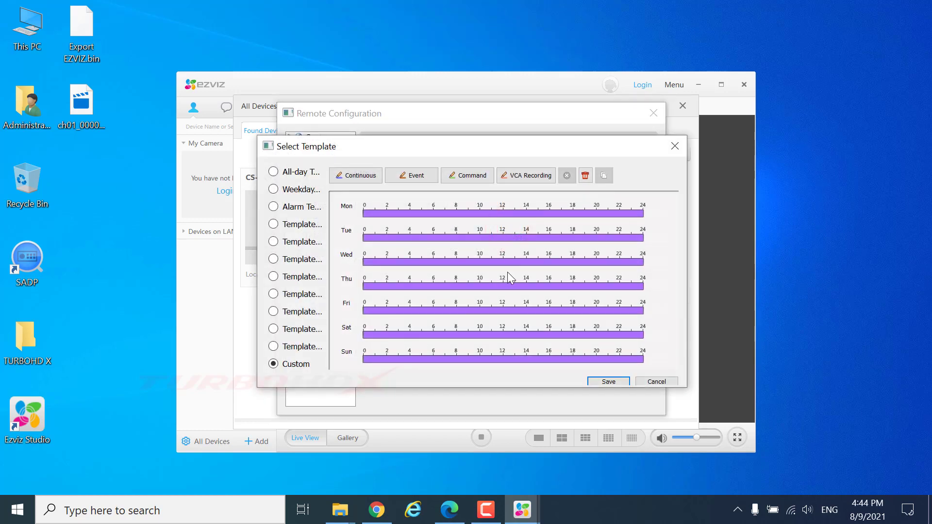
left_click(274, 172)
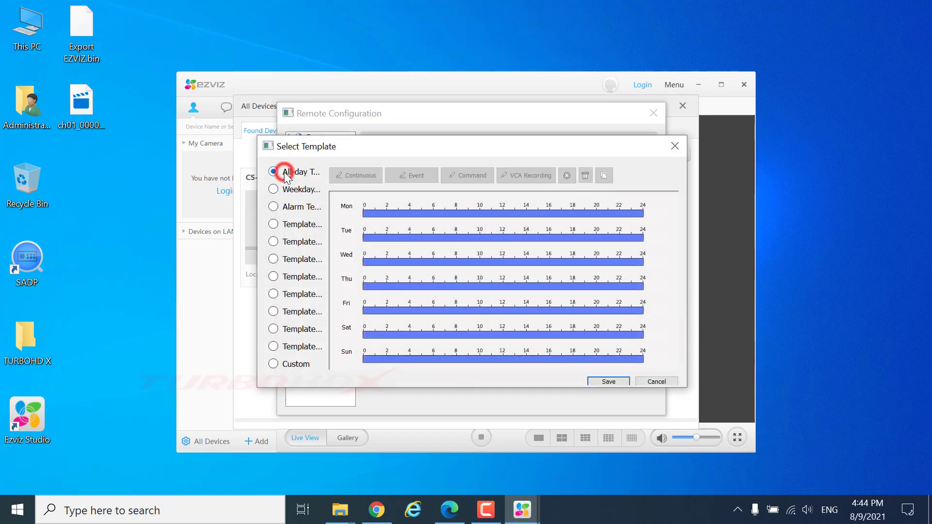
left_click(287, 208)
left_click(291, 225)
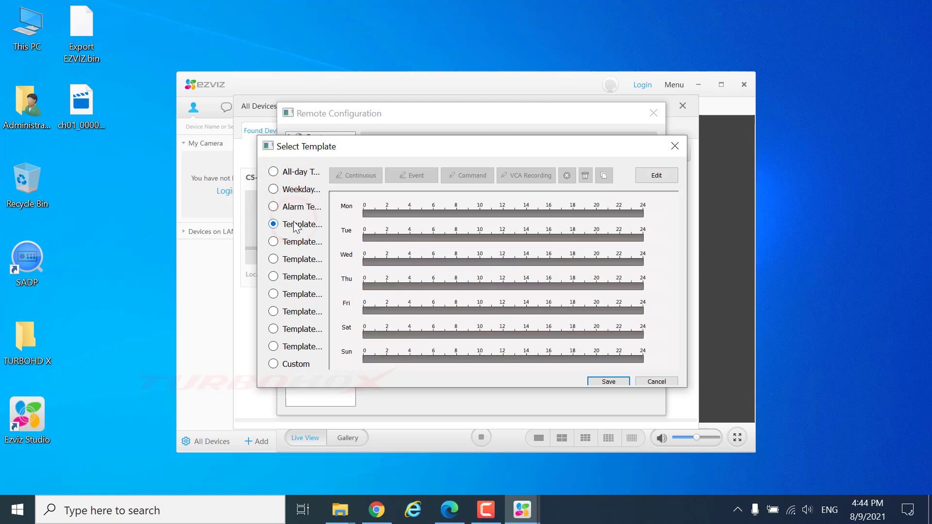
left_click(656, 174)
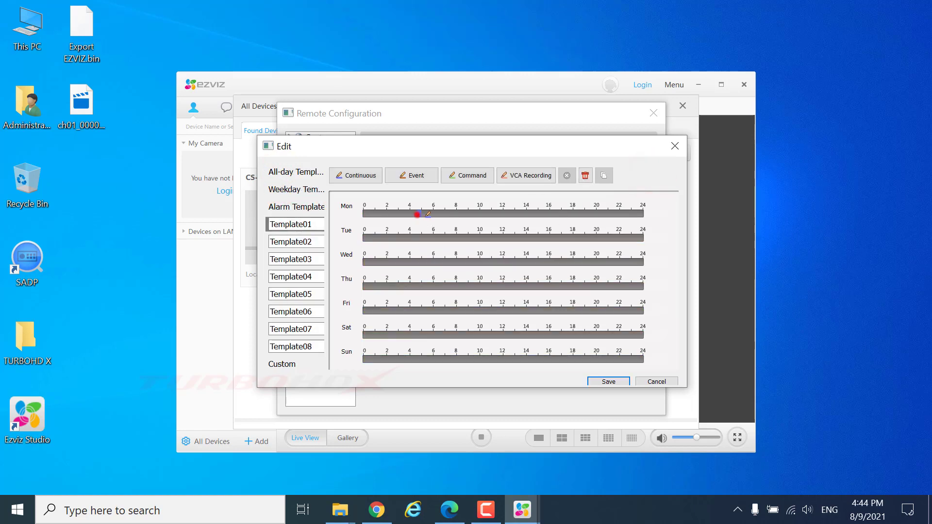
left_click_drag(416, 213, 533, 213)
left_click_drag(432, 237, 549, 237)
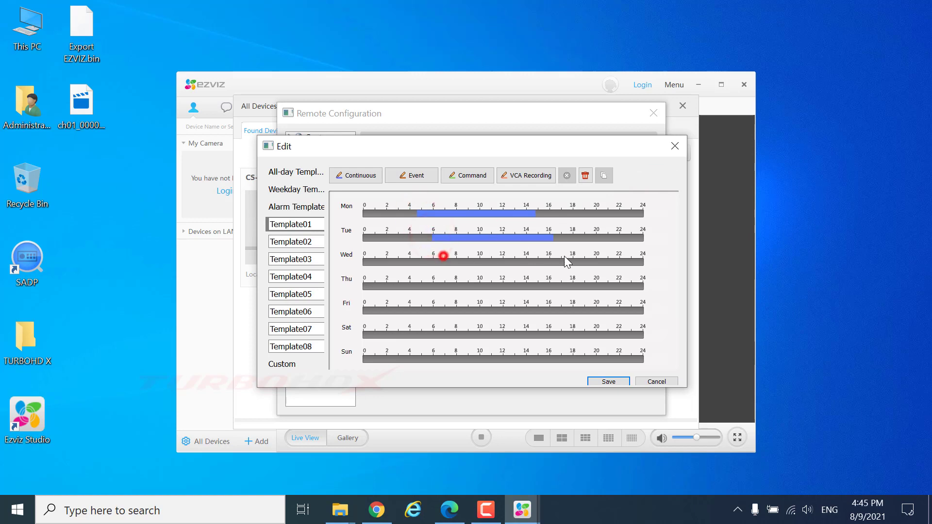
left_click_drag(412, 260, 597, 261)
left_click_drag(431, 284, 591, 284)
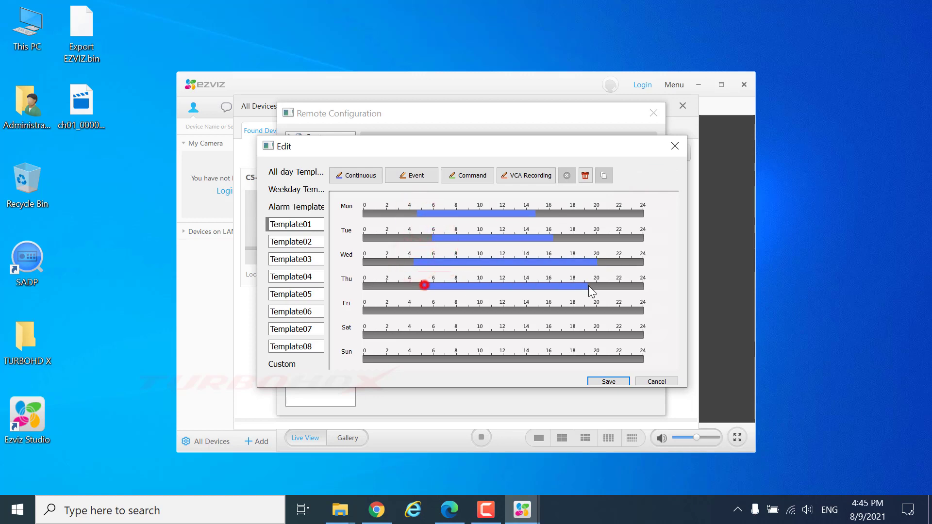
left_click(655, 381)
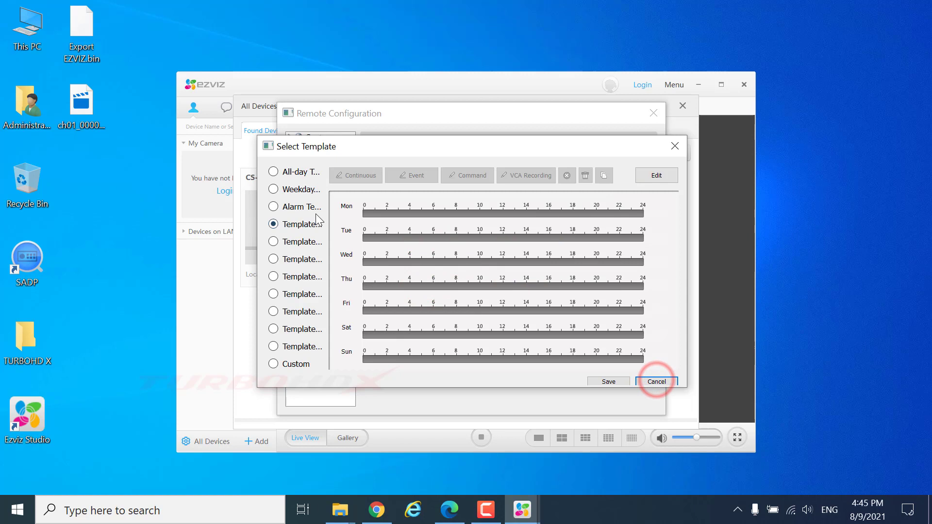
Save and apply the All-day Template, then view Line Crossing with Line1 enabled.
left_click(273, 172)
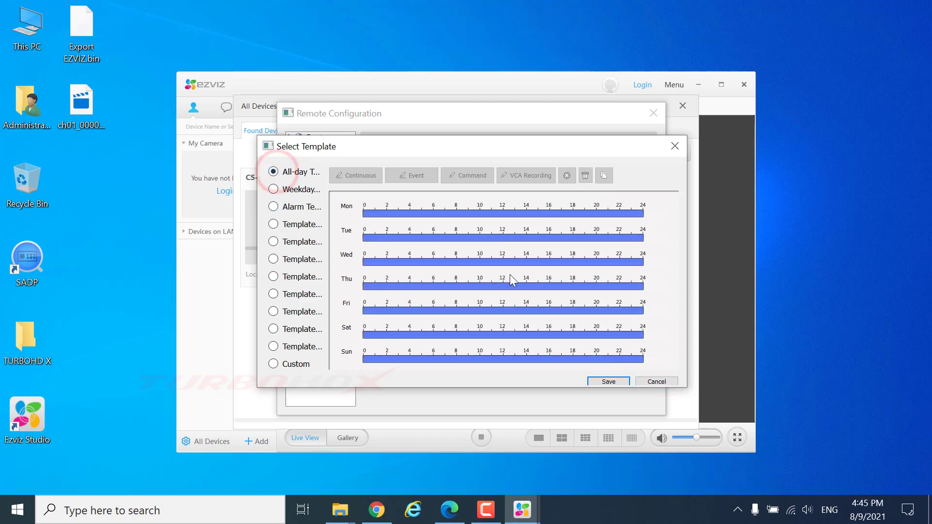
left_click(609, 382)
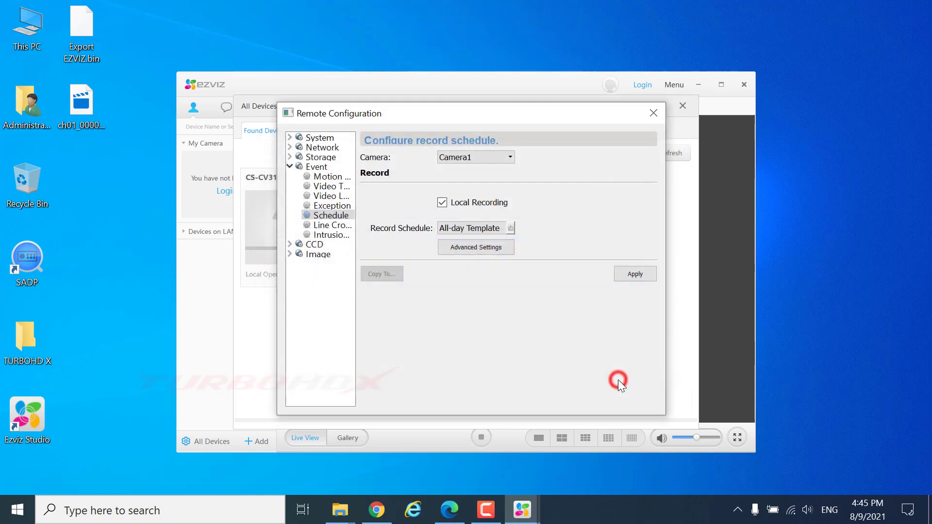
left_click(634, 273)
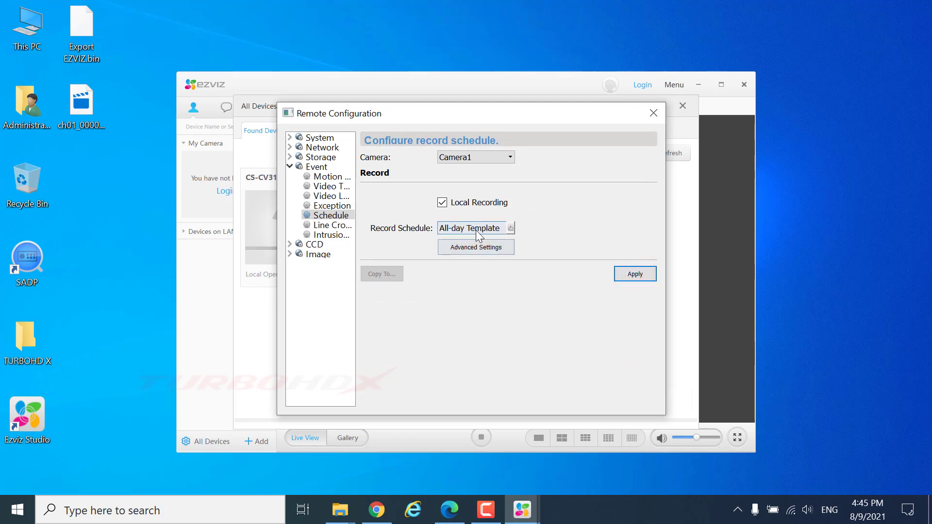
left_click(327, 225)
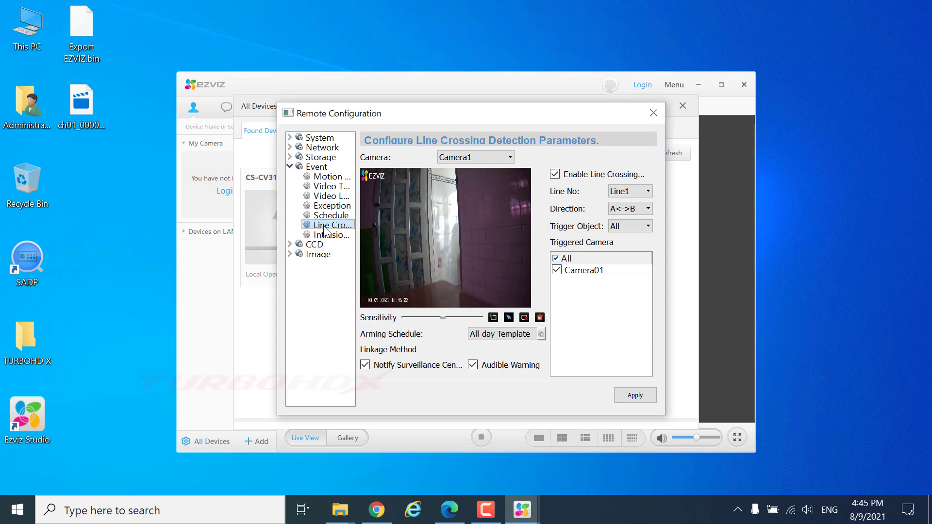
Show Camera1's Intrusion Detection page (Region1, all-day arming) and collapse the Event group.
left_click(316, 234)
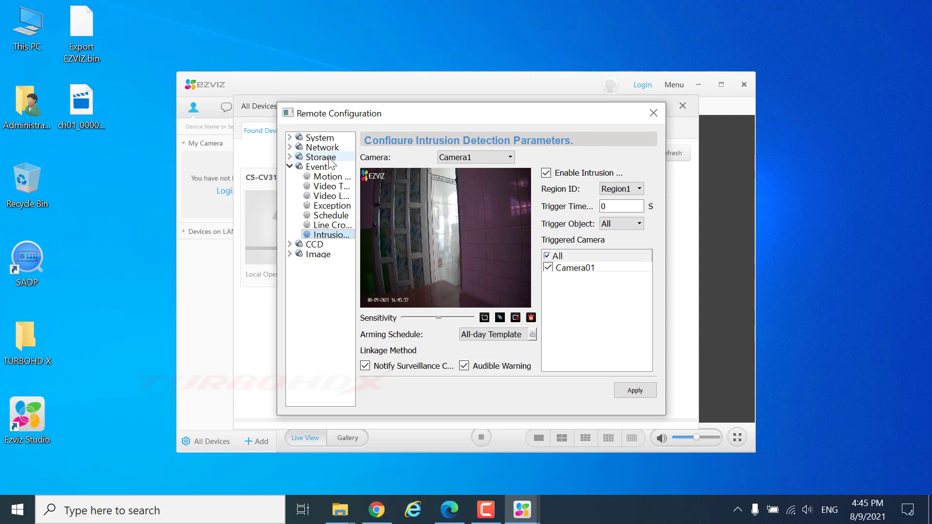
left_click(290, 167)
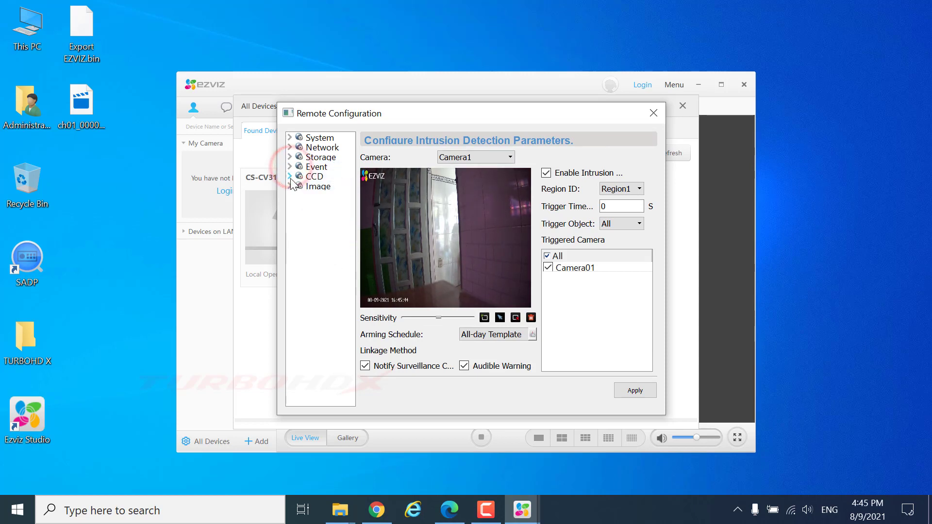
Expand CCD and step through Video Parameters and White Balance to the WDR page, mode Off.
left_click(290, 176)
left_click(318, 187)
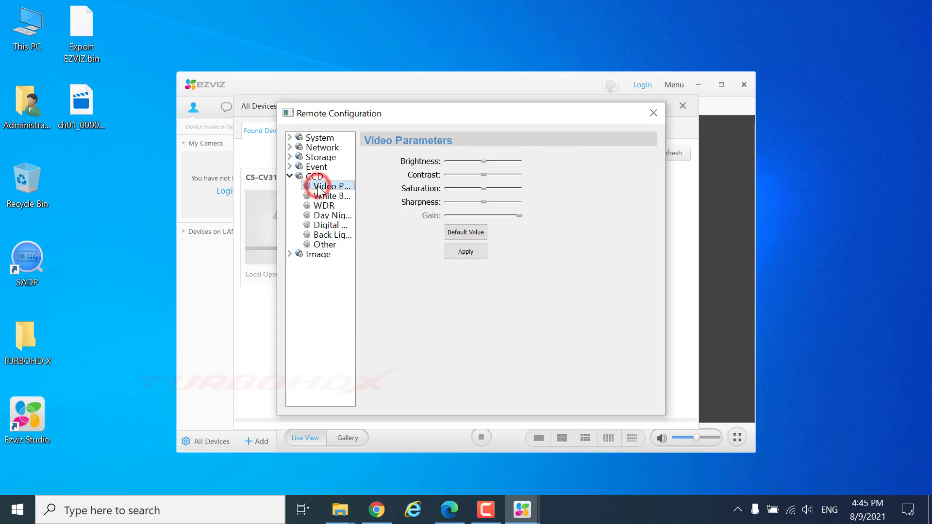
left_click(319, 197)
left_click(321, 207)
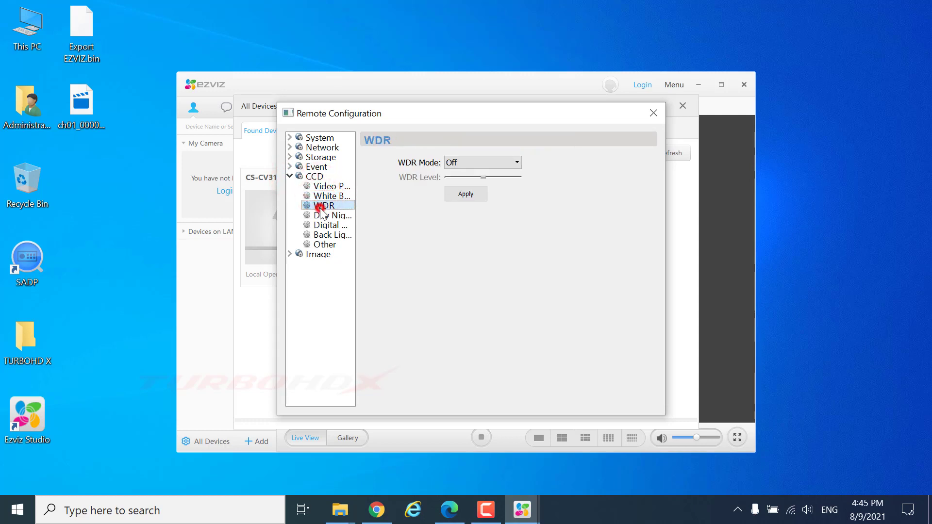
left_click_drag(560, 118, 489, 192)
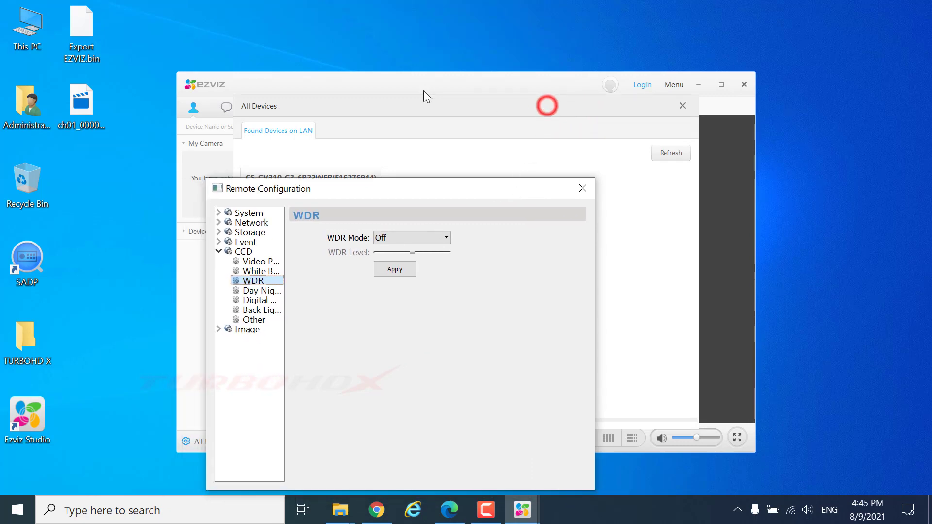
Close Remote Configuration and start Channel 1 live view from Devices on LAN, volume lowered.
left_click_drag(458, 187, 410, 81)
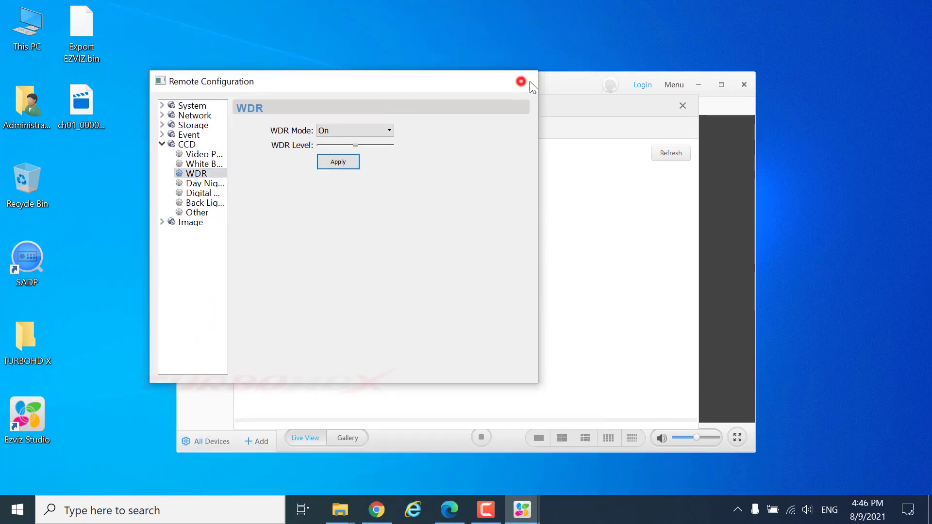
left_click(521, 80)
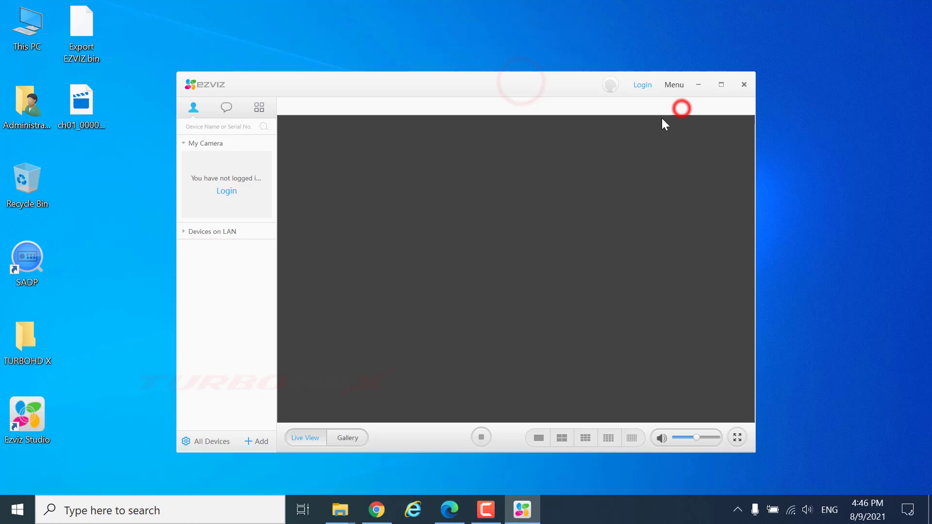
left_click(222, 231)
left_click(216, 248)
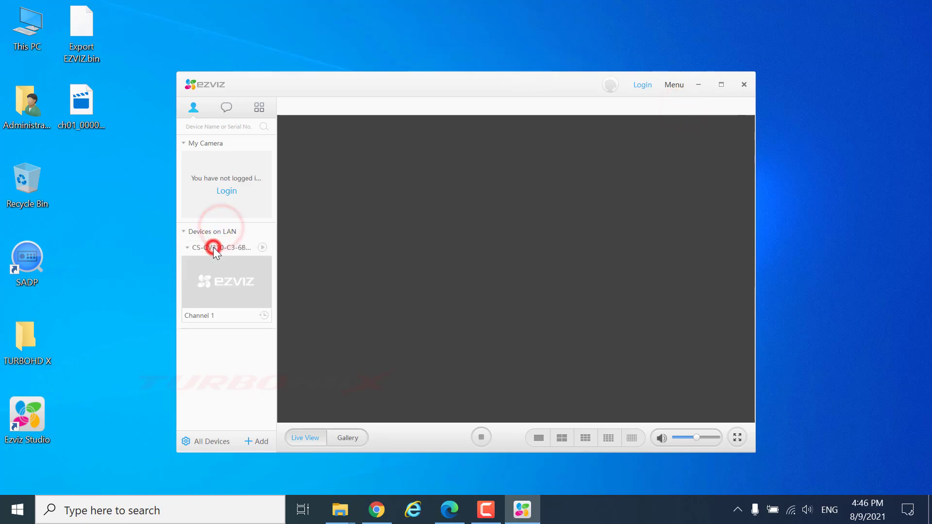
double_click(227, 290)
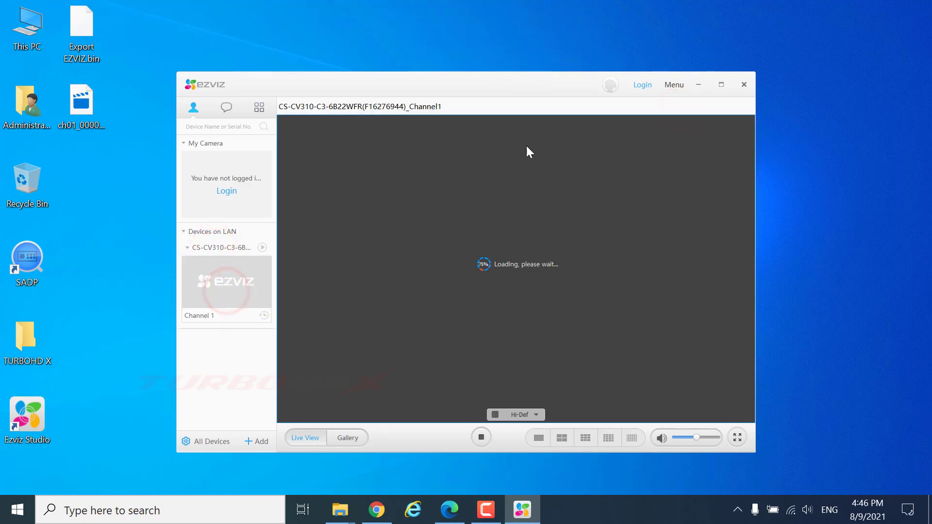
left_click_drag(517, 86, 682, 50)
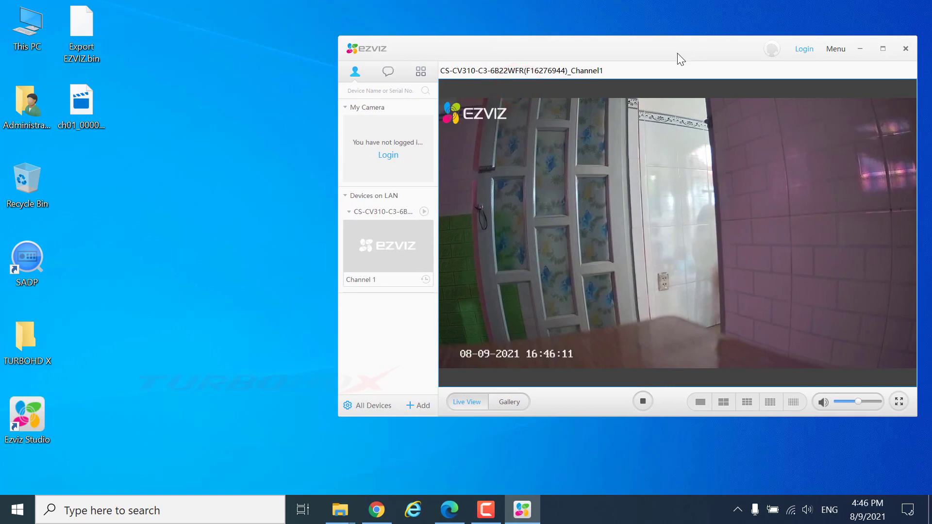
left_click(836, 404)
Reopen the camera's Remote Configuration via All Devices > Advanced and go to CCD > WDR.
left_click(376, 408)
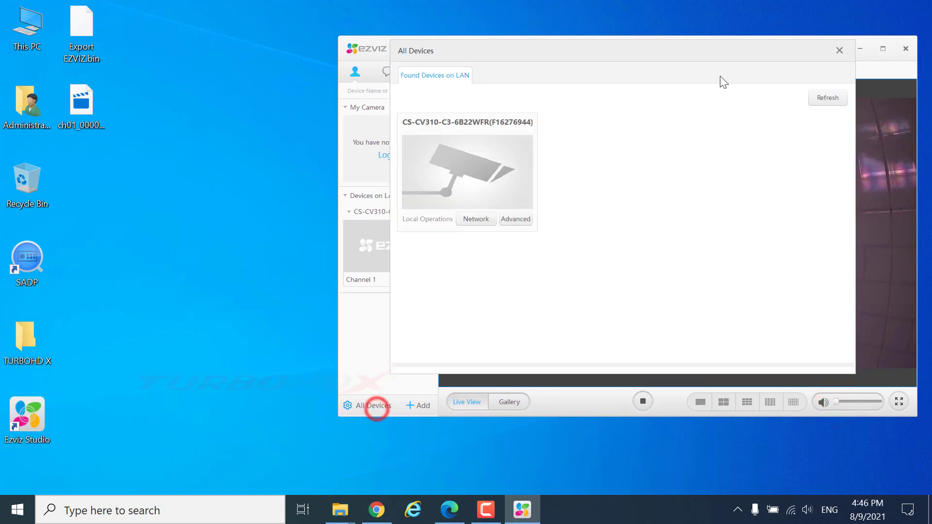
mouse_move(721, 59)
left_mouse_down()
mouse_move(453, 100)
mouse_move(467, 86)
left_mouse_up()
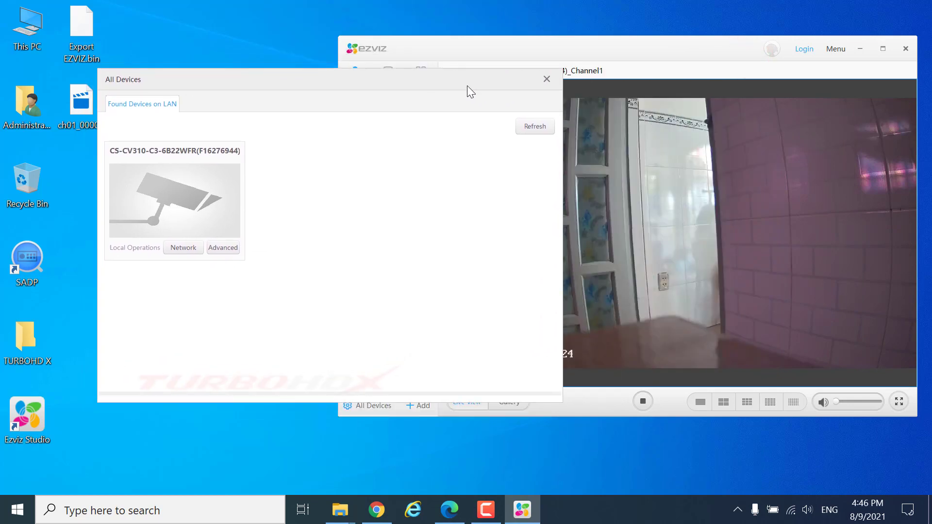
left_click(221, 249)
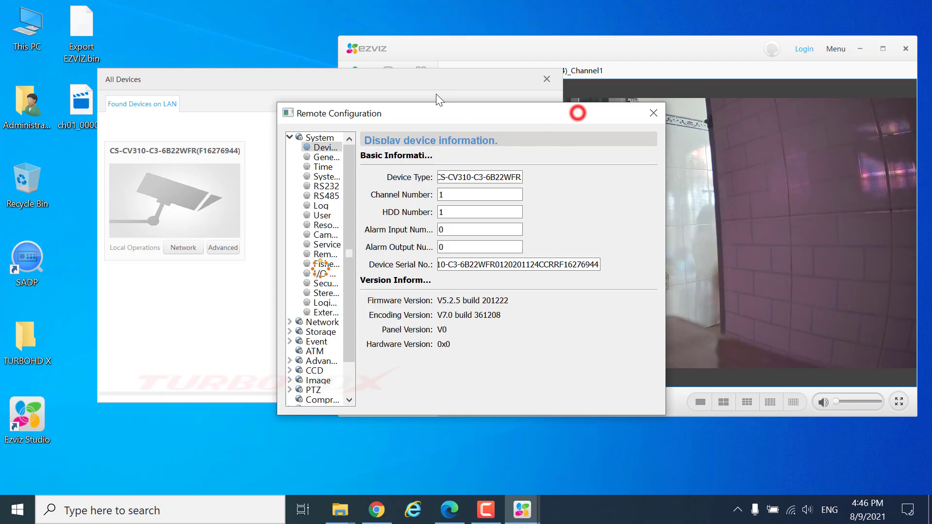
left_click_drag(582, 115, 429, 93)
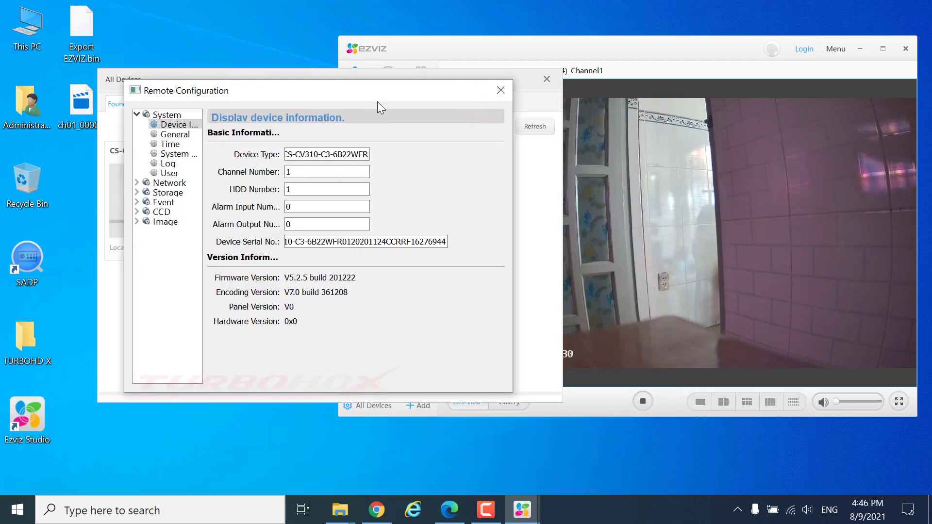
left_click(137, 212)
left_click(173, 241)
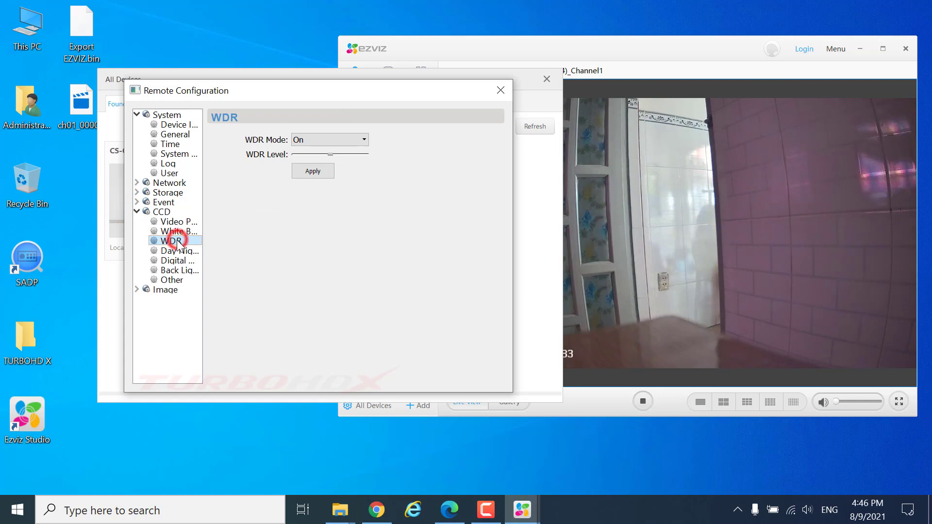
Set WDR mode to Off and apply it.
left_click(334, 140)
left_click(306, 155)
left_click(313, 172)
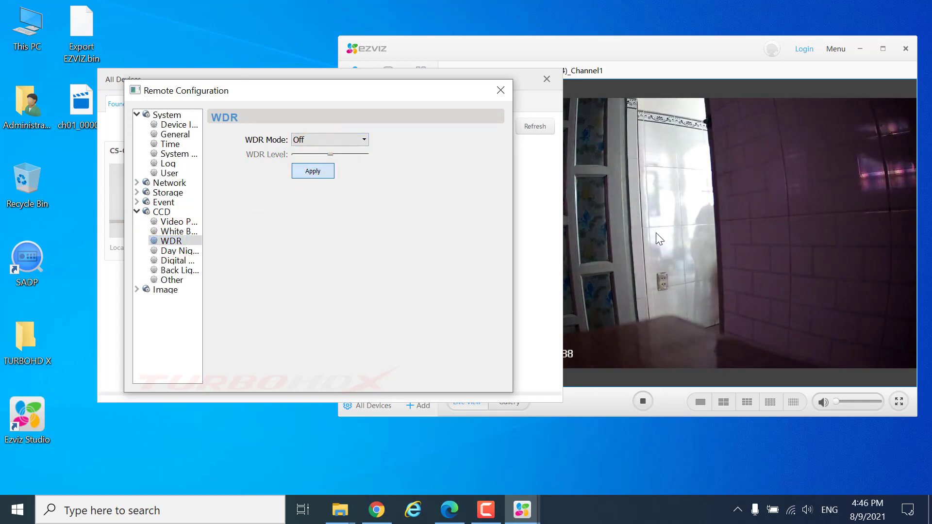
Switch WDR mode back to On and apply it.
left_click(335, 139)
left_click(310, 162)
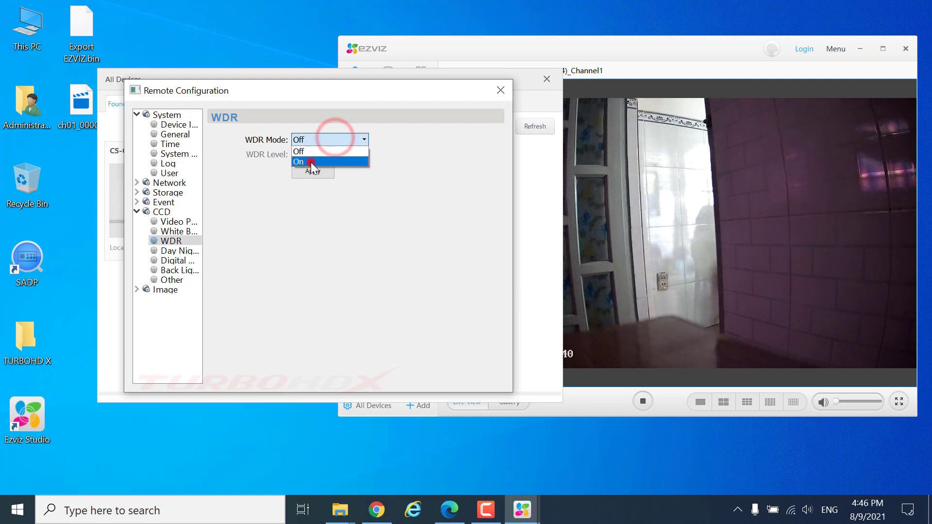
left_click(314, 173)
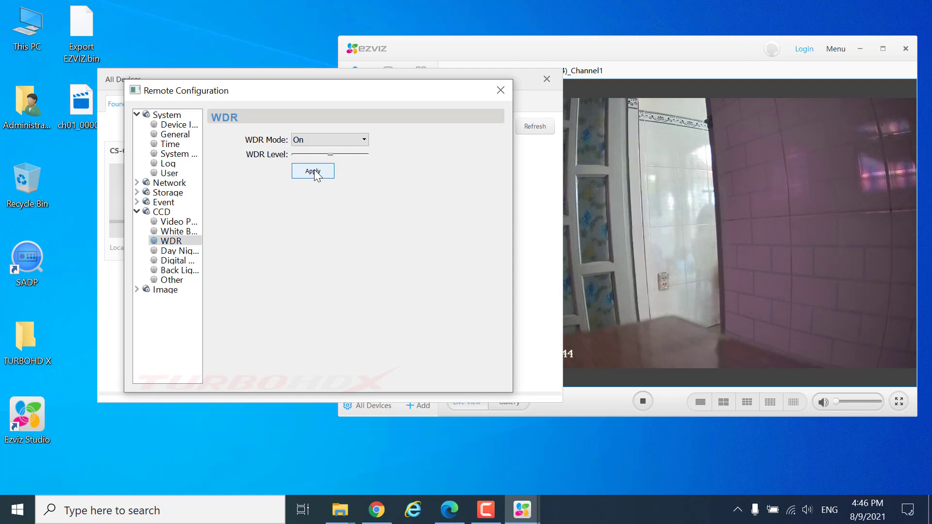
Review the Day/Night (left on Auto), Digital Noise Reduction, Back Light and Other CCD pages.
left_click(175, 250)
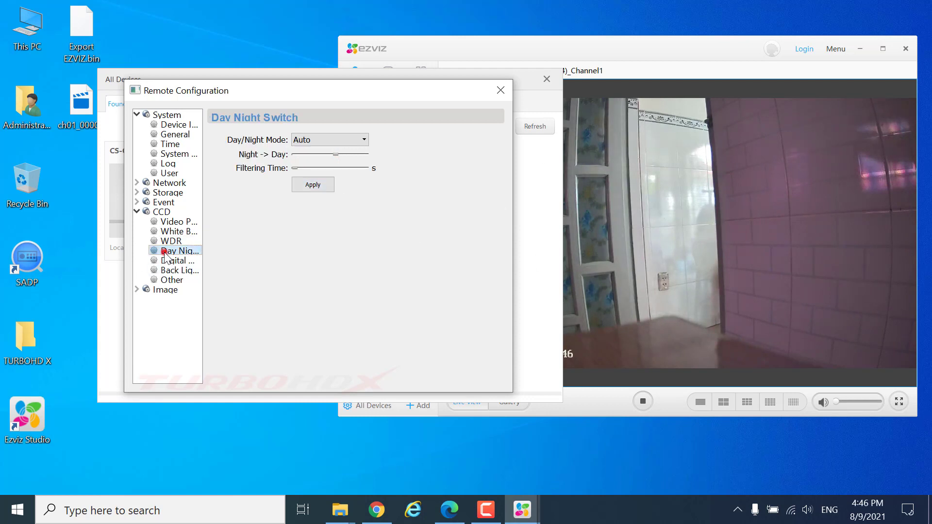
left_click(348, 138)
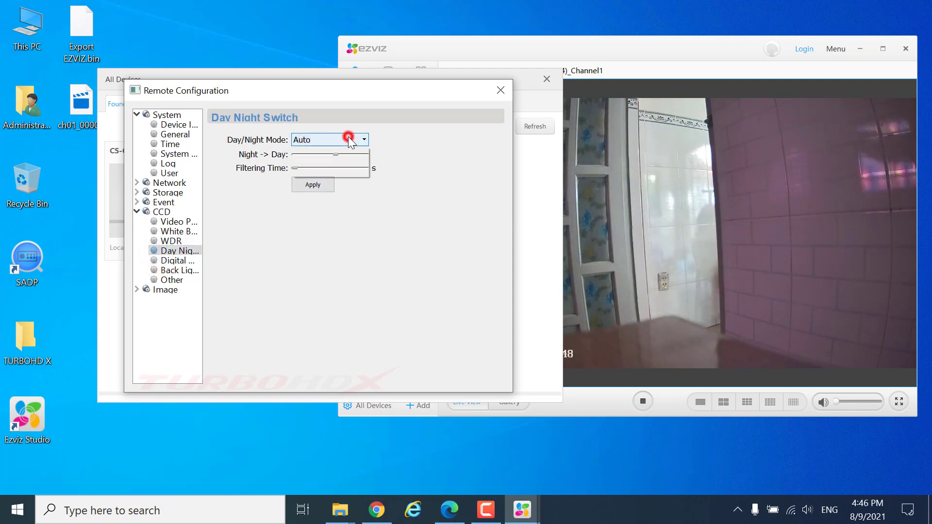
left_click(334, 247)
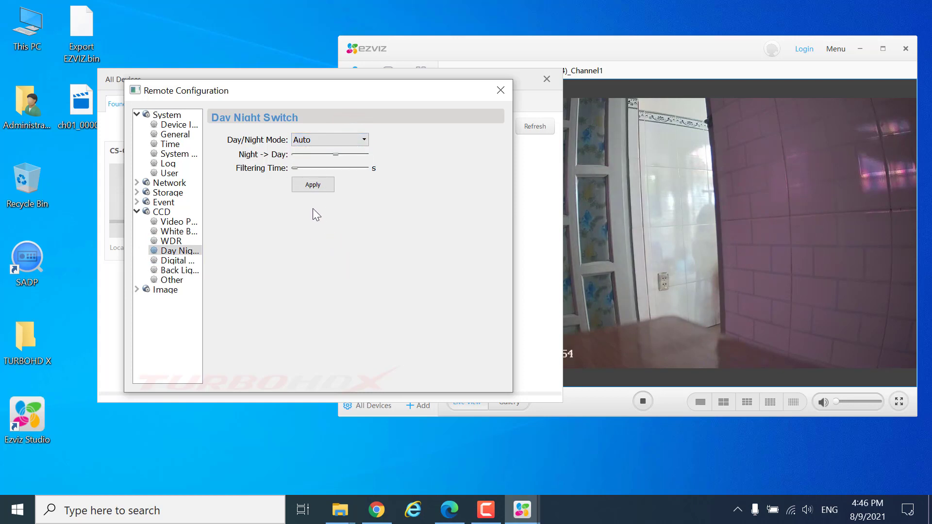
left_click(177, 260)
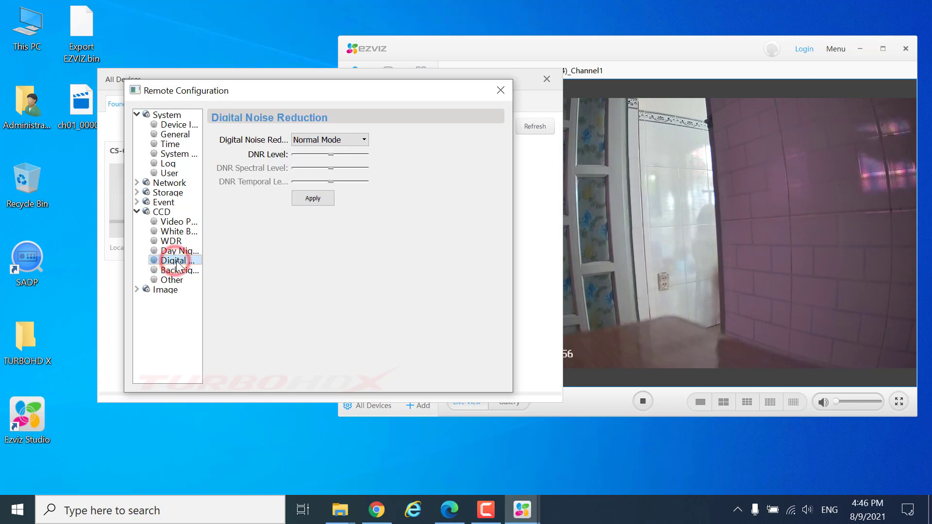
left_click(179, 270)
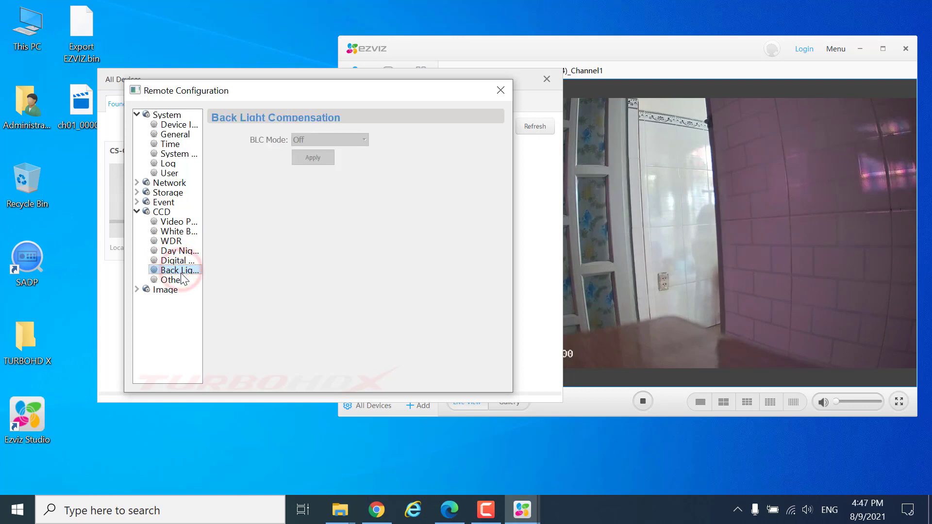
left_click(173, 280)
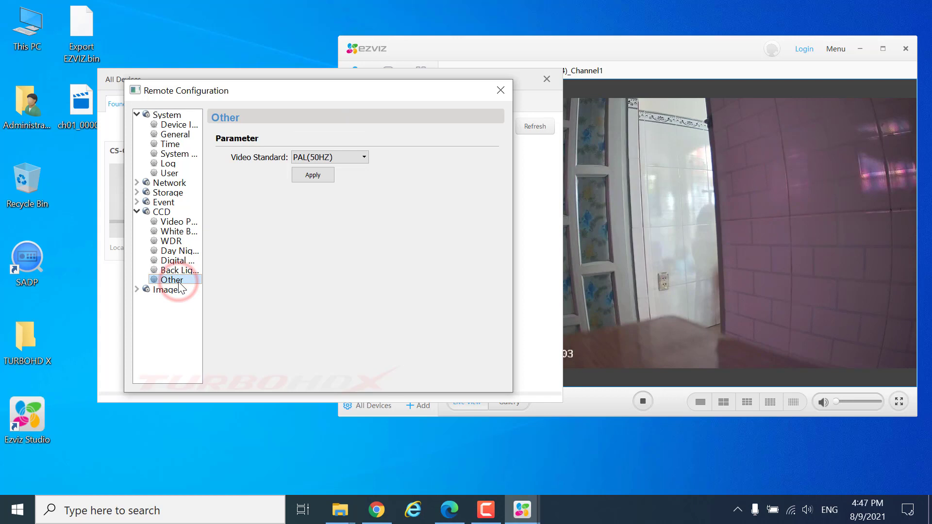
Expand the Image group and collapse the CCD and System groups.
left_click(138, 290)
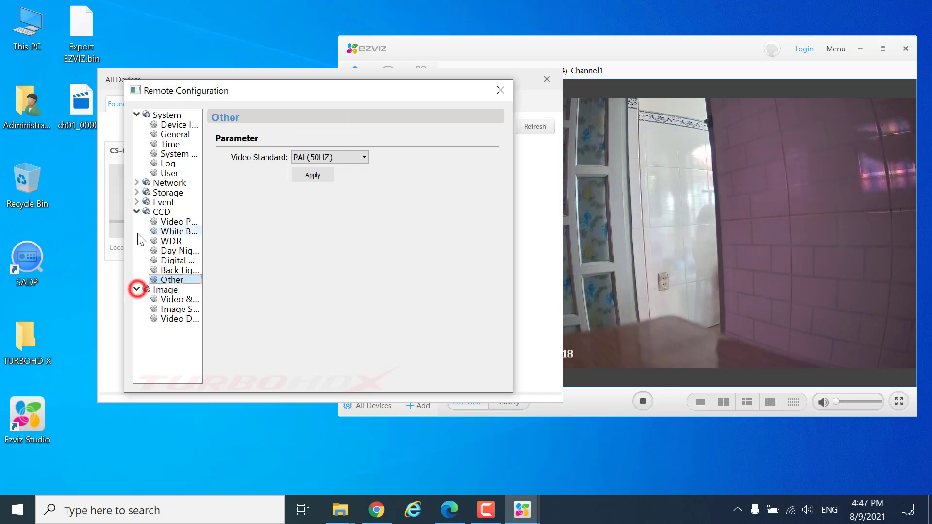
left_click(137, 212)
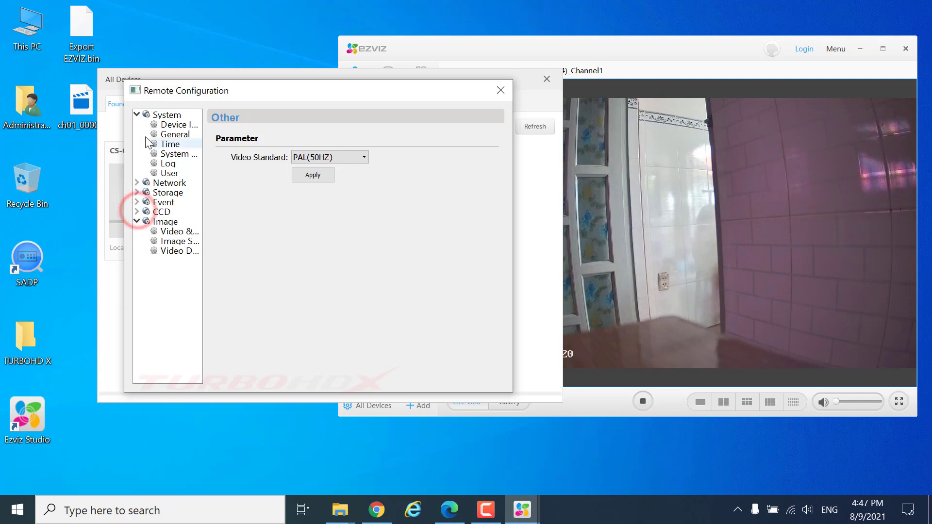
left_click(137, 115)
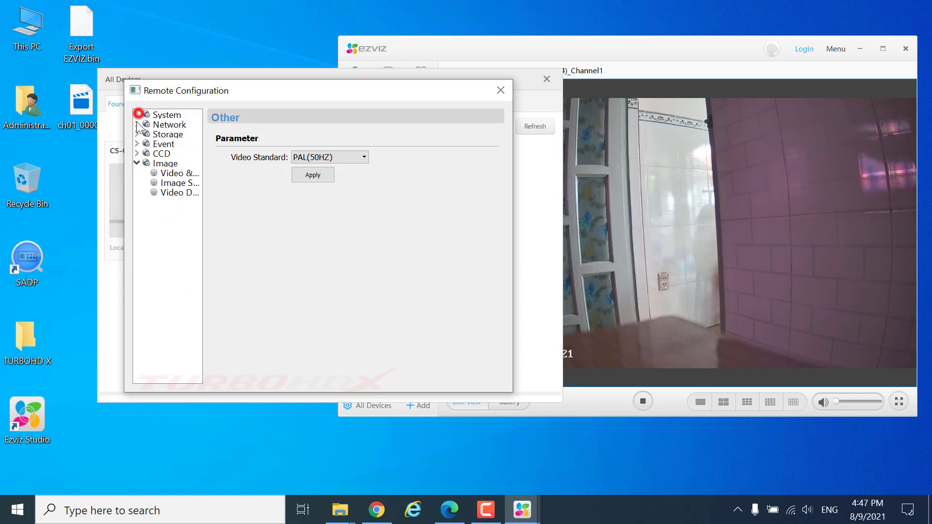
Review Video & Audio encoding, bitrate and resolution choices, leaving resolution at 1080P.
left_click(167, 173)
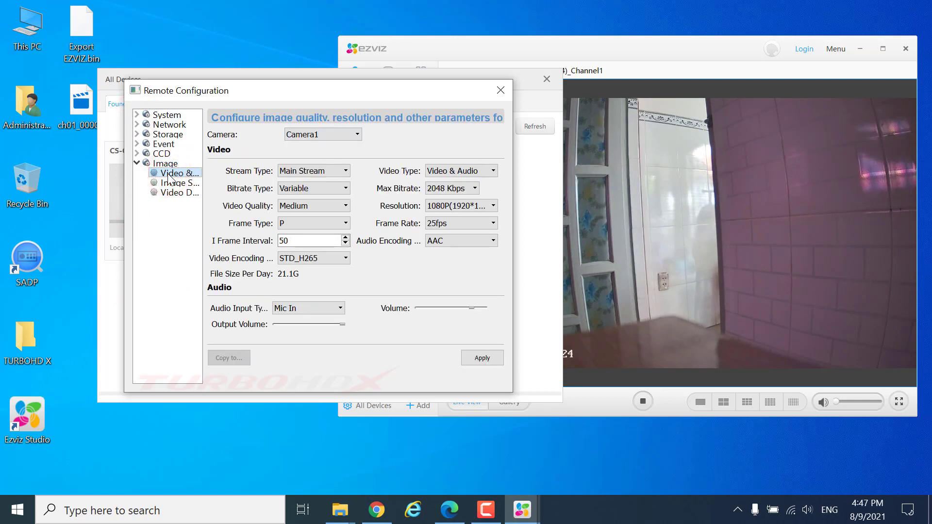
left_click(464, 191)
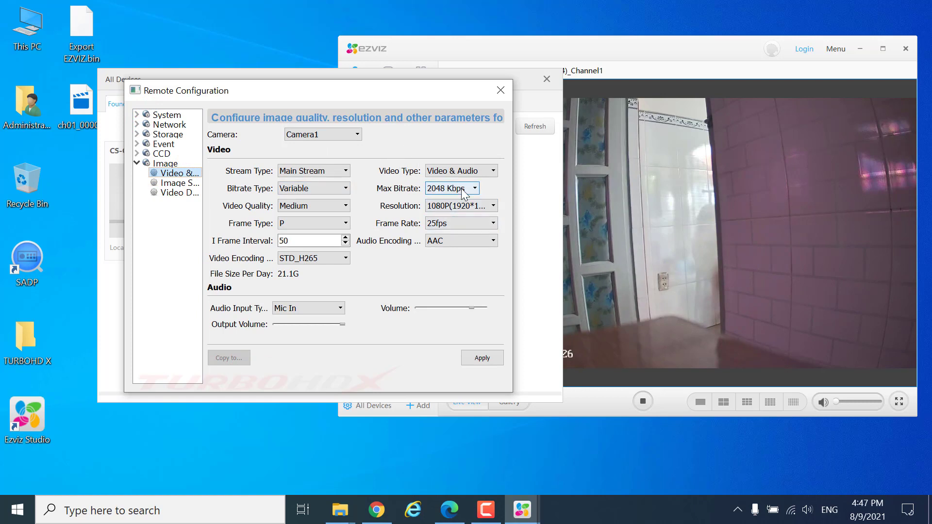
left_click(311, 258)
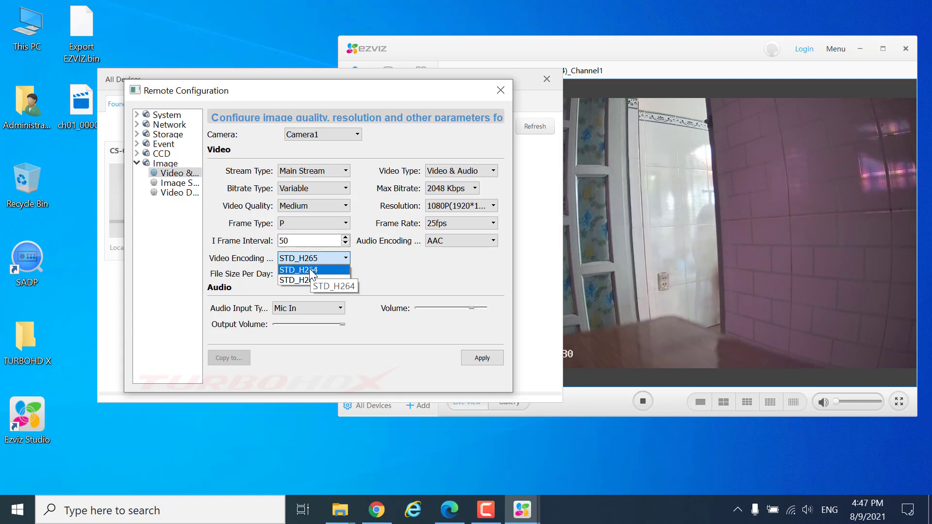
left_click(468, 189)
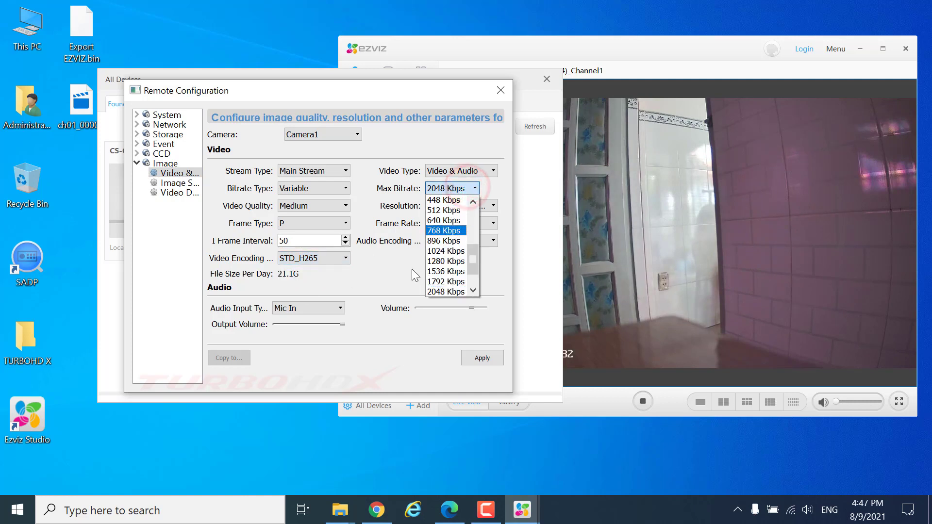
left_click(387, 280)
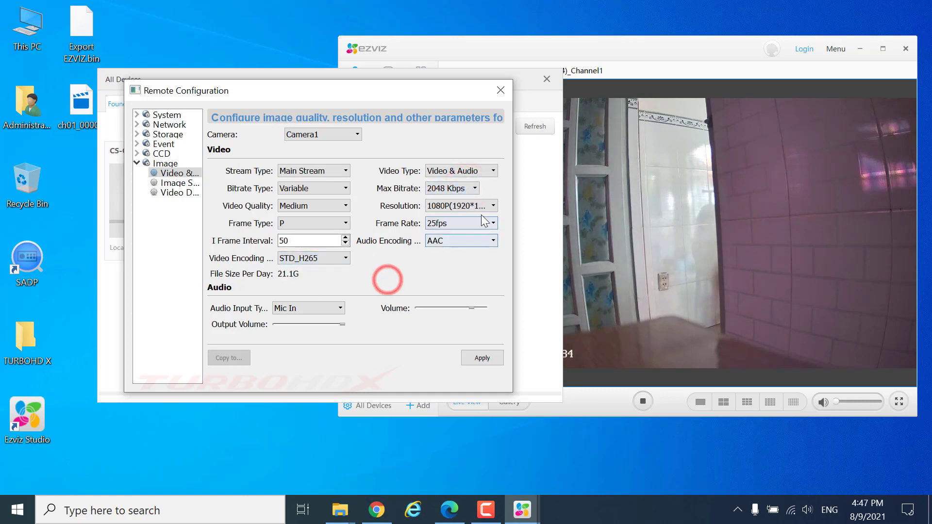
left_click(493, 206)
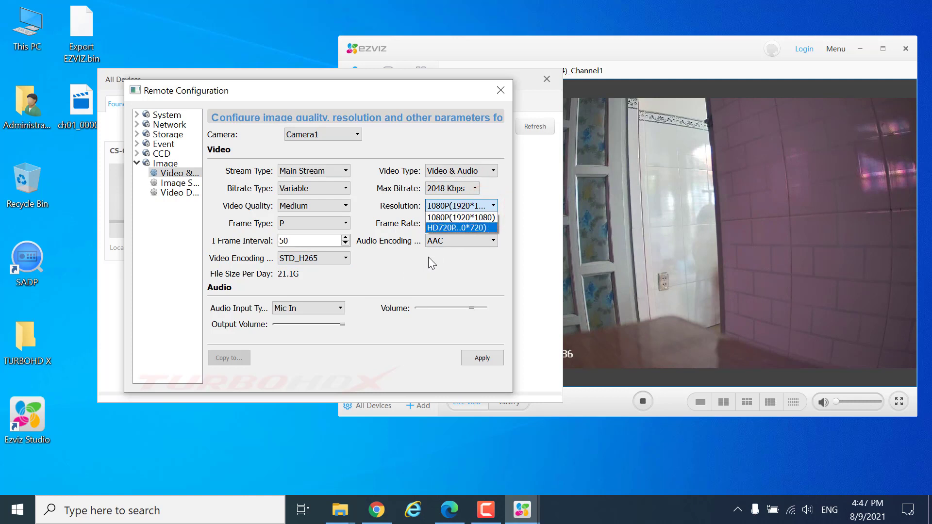
left_click(389, 272)
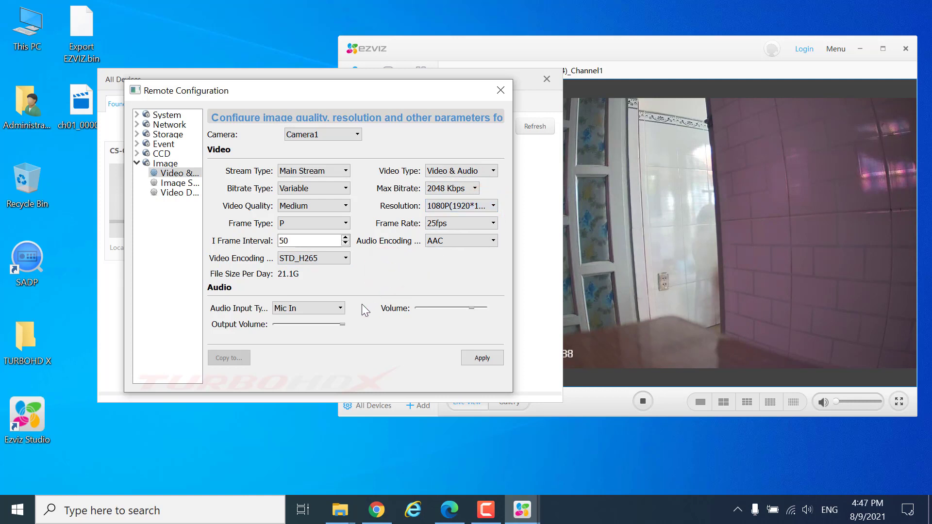
Adjust the output and input volume levels, then show the brightness, contrast and saturation page.
mouse_move(342, 324)
left_click_drag(342, 325, 295, 325)
left_click(469, 308)
left_click(175, 183)
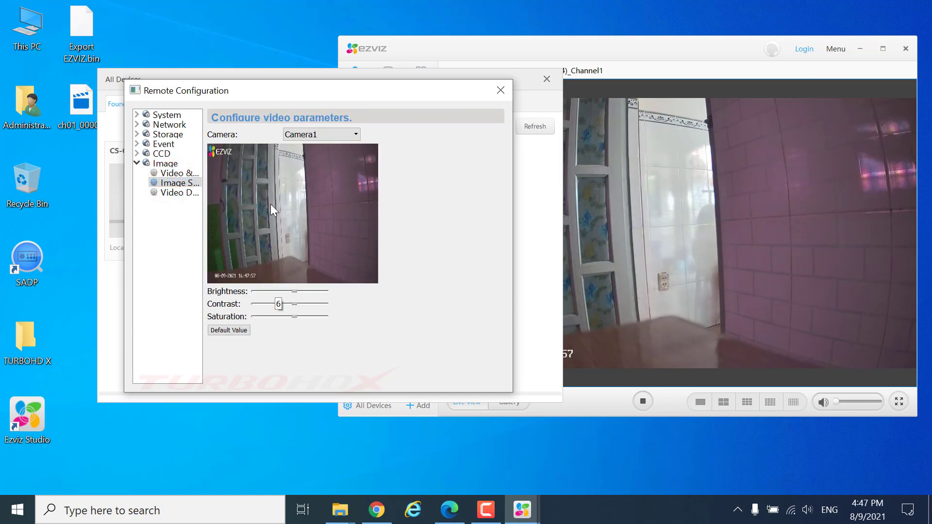
View the Video Display OSD page with date and time formats, then close Remote Configuration.
left_click(164, 192)
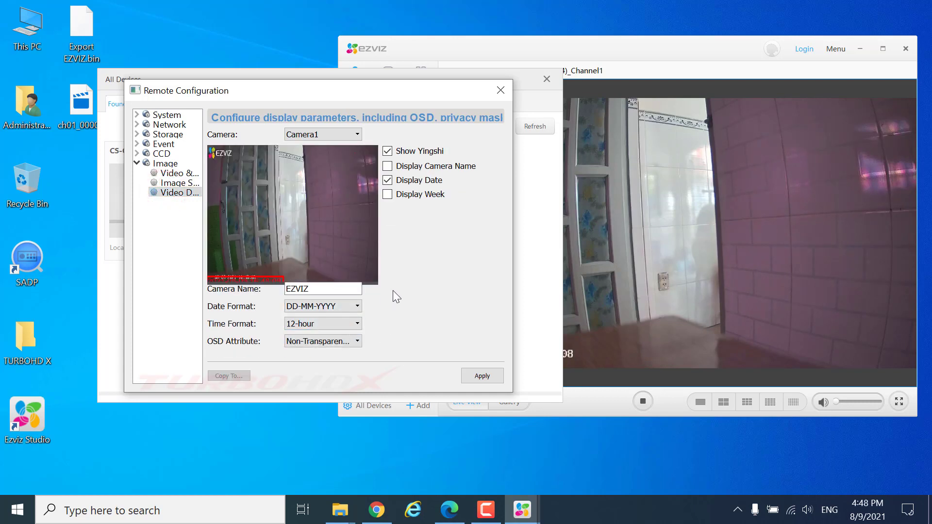
left_click(500, 90)
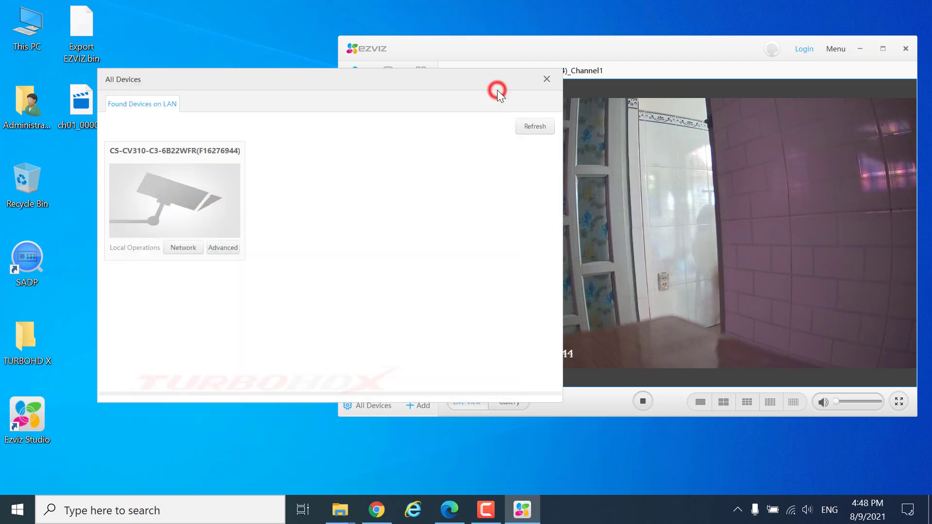
Save the network settings, then reopen them and change the gateway's last octet to 1 (139.39.9.1).
left_click(183, 250)
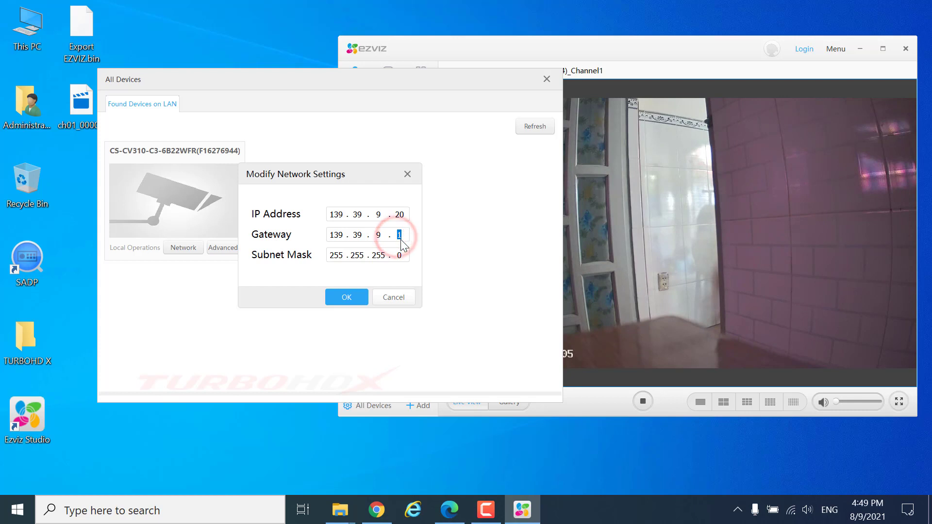
left_click(347, 297)
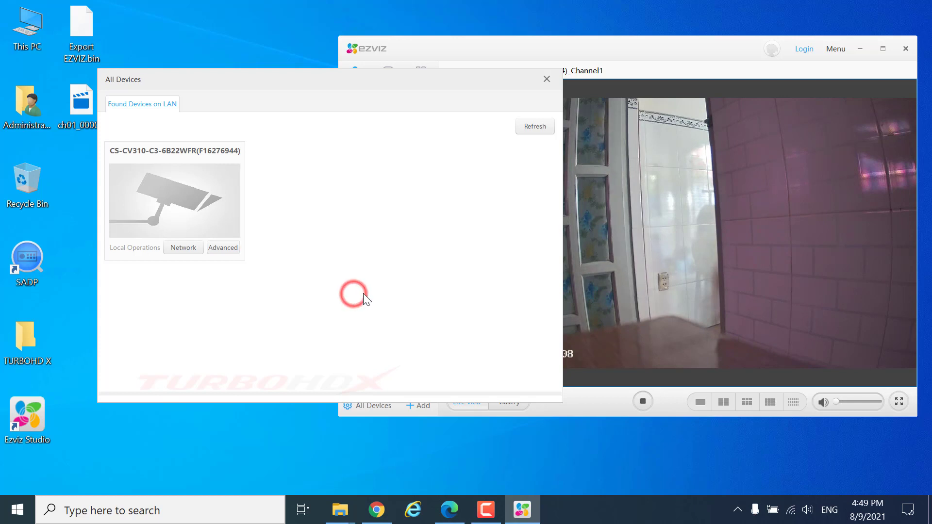
left_click(185, 248)
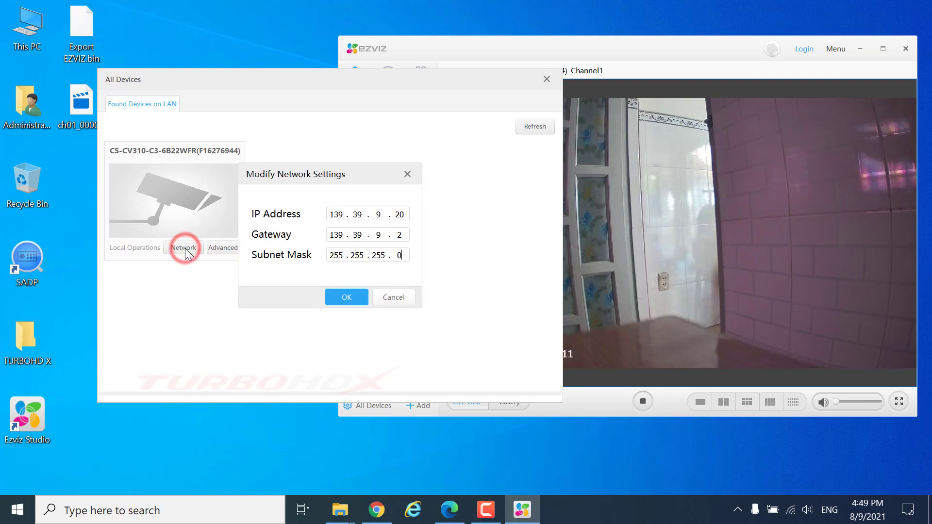
double_click(399, 235)
type("1")
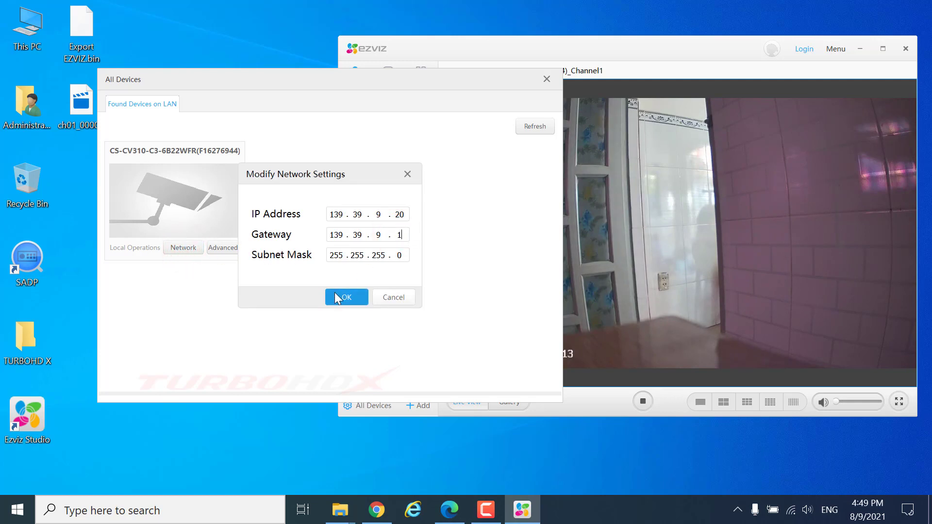
left_click(341, 296)
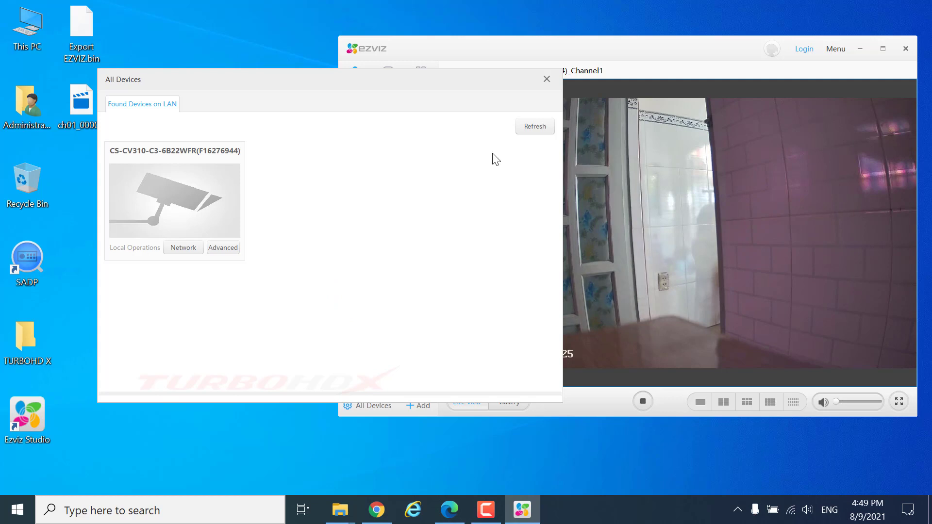
Close the All Devices list, briefly play Channel 1, then stop all live view.
left_click(547, 78)
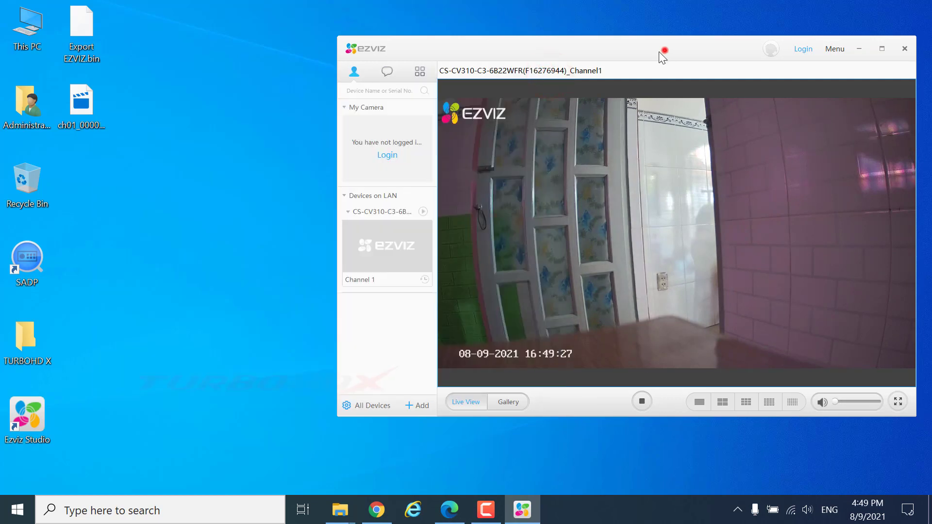
left_click_drag(659, 51, 506, 56)
mouse_move(564, 250)
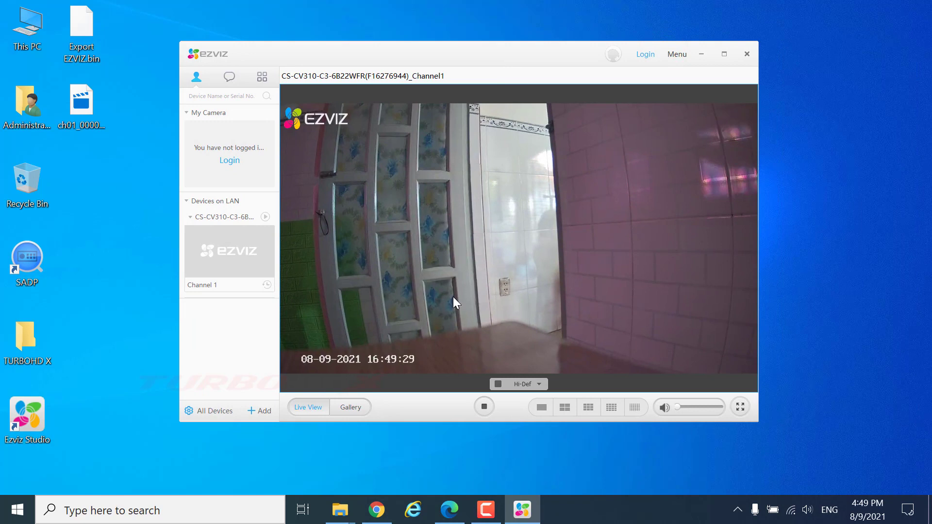
left_click(237, 256)
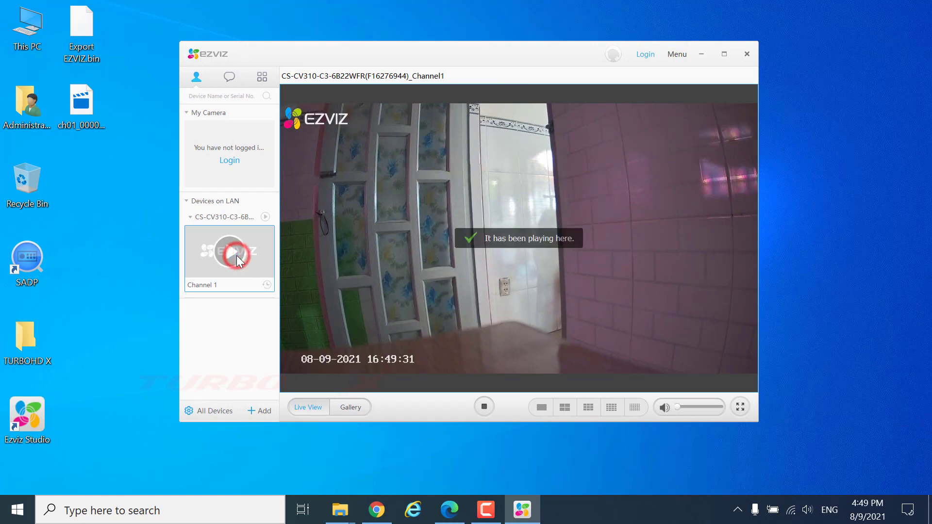
left_click(485, 404)
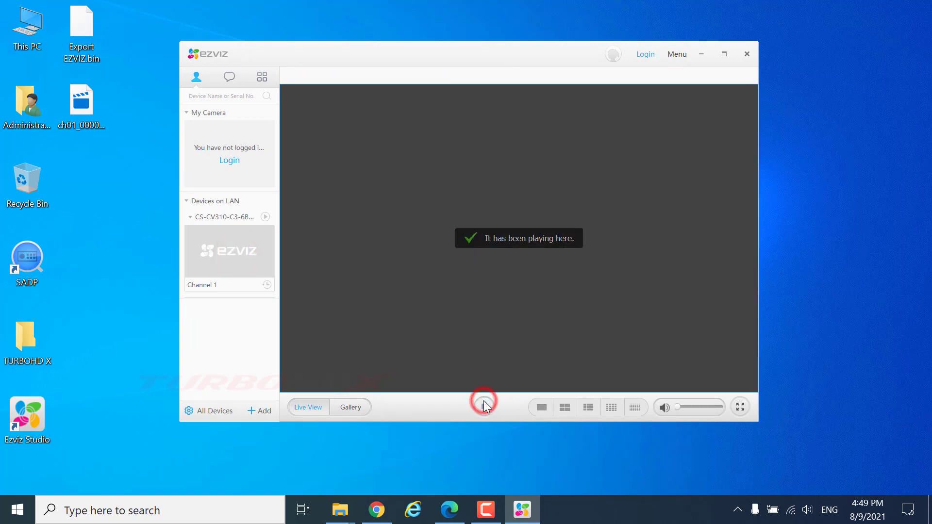